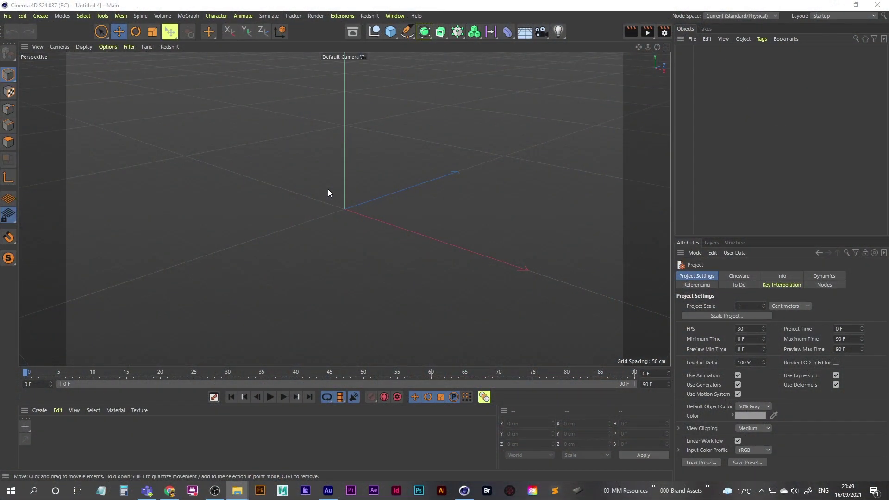
Search the Asset Browser for 'tire' and load the On Road Tire model at the origin.
{"action": "left_click", "coordinate": [352, 33]}
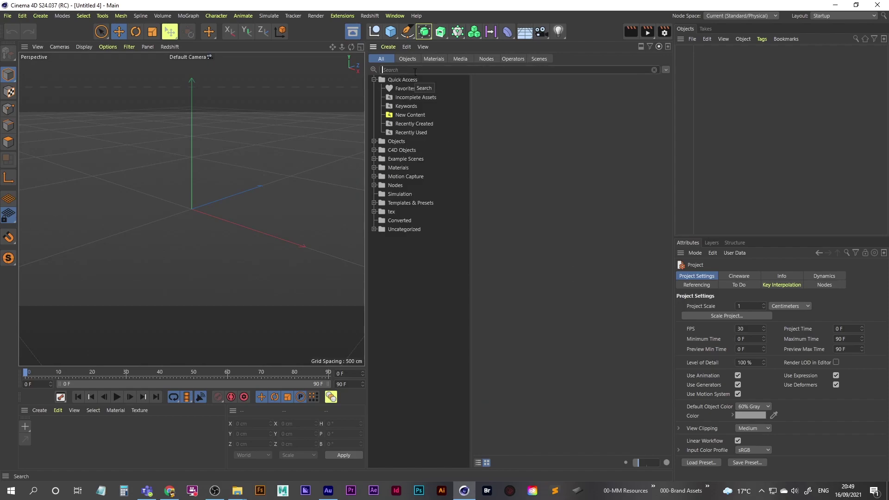
{"action": "type", "text": "tire"}
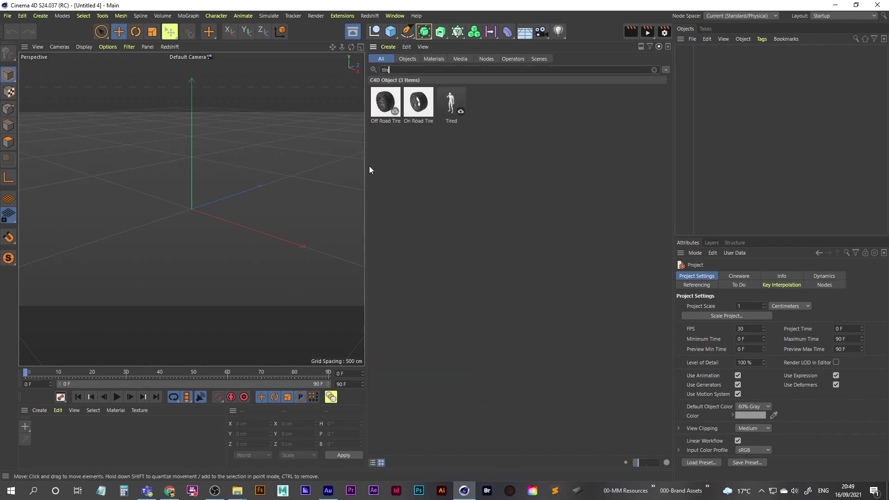
{"action": "double_click", "coordinate": [418, 109]}
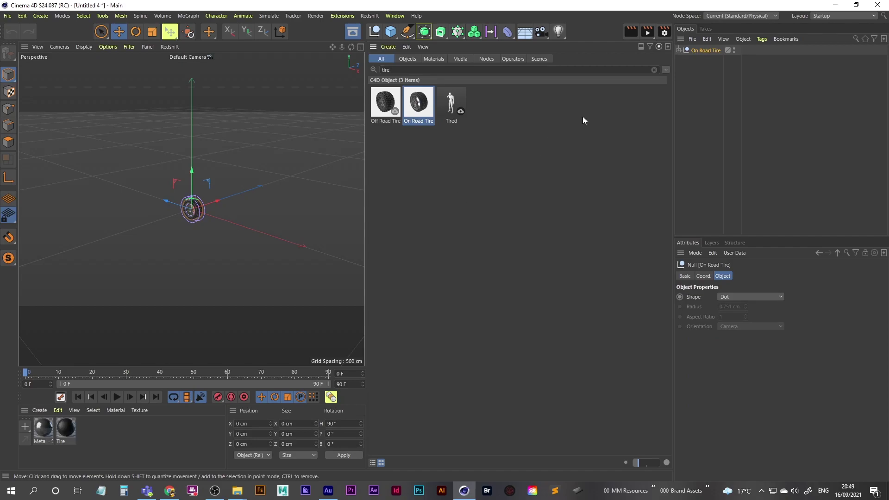
{"action": "left_click", "coordinate": [352, 31]}
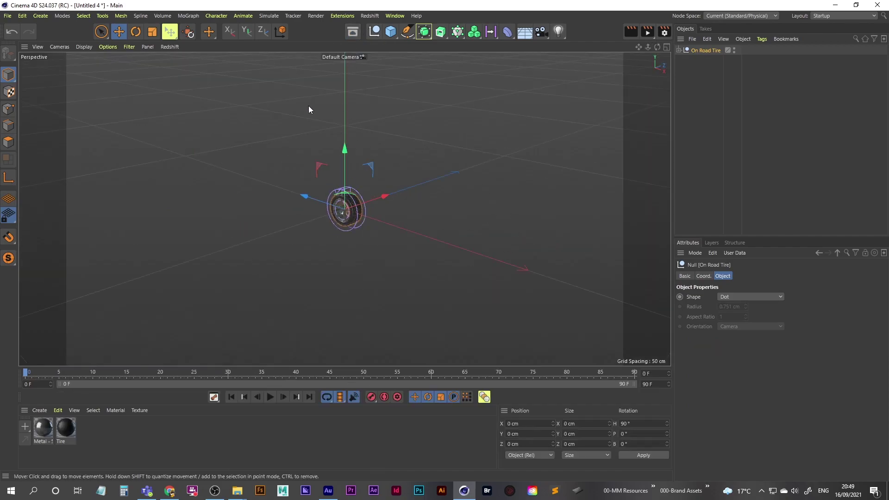
Search Pixabay for 'road' images in Chrome and browse the results.
{"action": "left_click", "coordinate": [170, 491]}
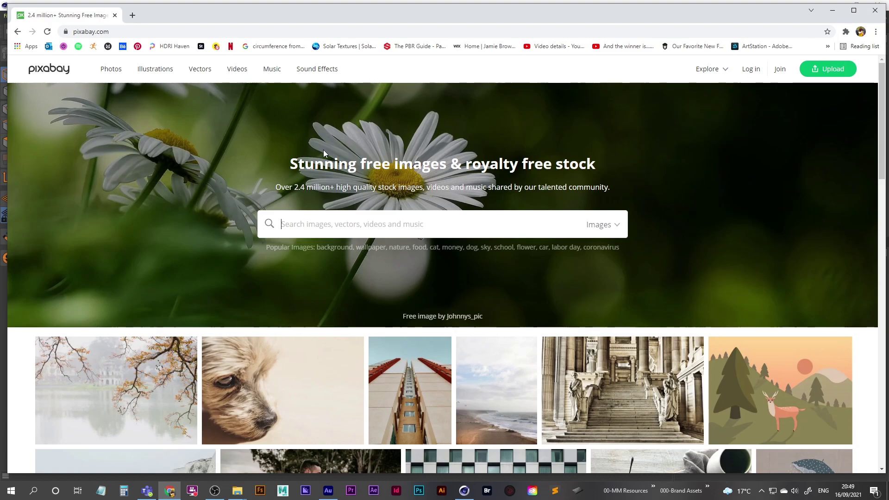
{"action": "type", "text": "th"}
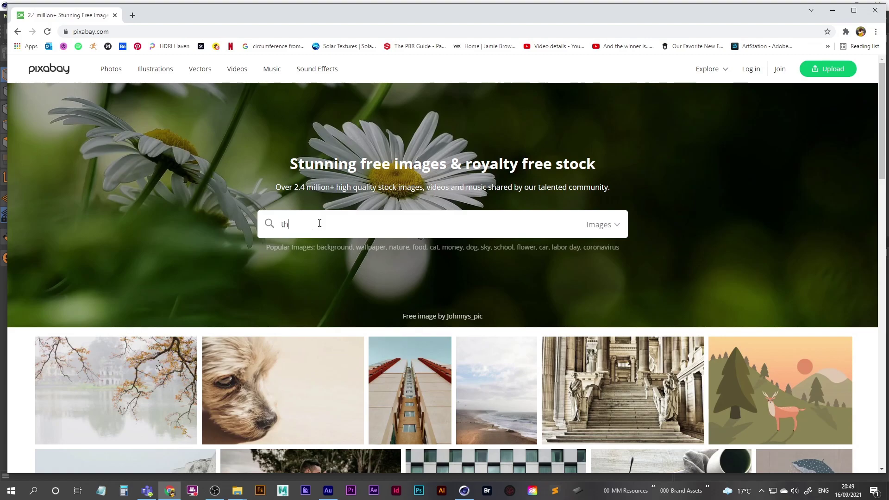
{"action": "key", "text": "BackSpace"}
{"action": "key", "text": "BackSpace"}
{"action": "type", "text": "road"}
{"action": "key", "text": "Return"}
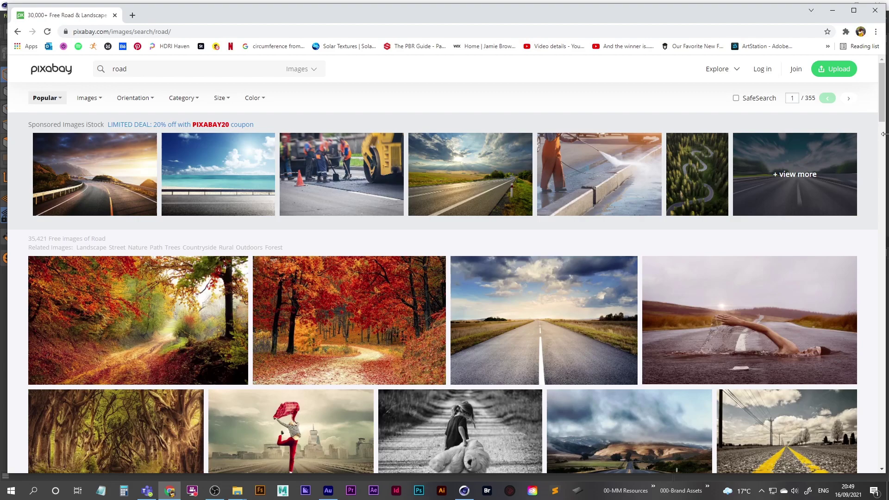
{"action": "scroll", "coordinate": [877, 149], "scroll_direction": "down", "scroll_amount": 5}
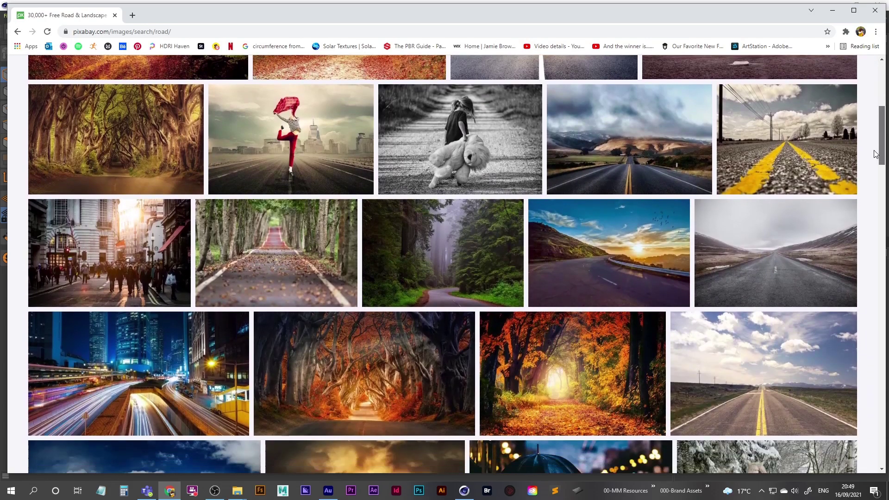
{"action": "scroll", "coordinate": [875, 154], "scroll_direction": "down", "scroll_amount": 1}
Download the winding road sunset photo as a 1920×1282 JPG and show it in its folder.
{"action": "left_click", "coordinate": [597, 217]}
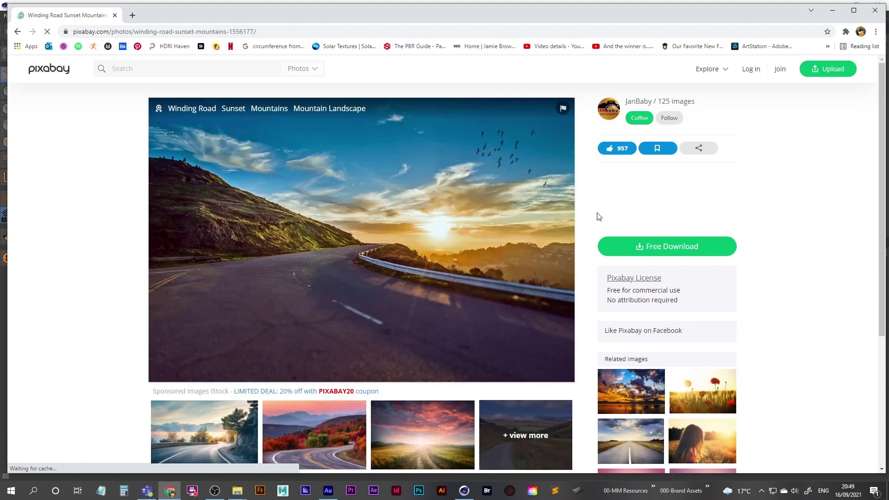
{"action": "left_click", "coordinate": [651, 248]}
{"action": "left_click", "coordinate": [639, 332]}
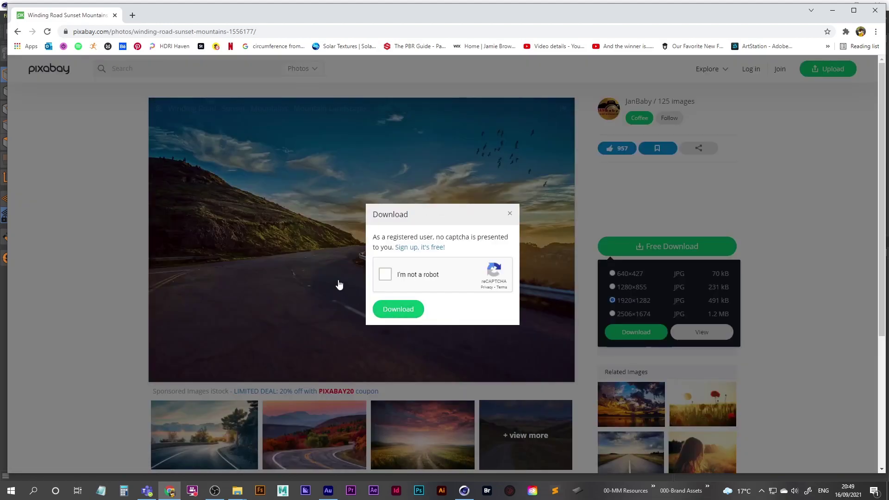
{"action": "left_click", "coordinate": [384, 274]}
{"action": "left_click", "coordinate": [398, 309]}
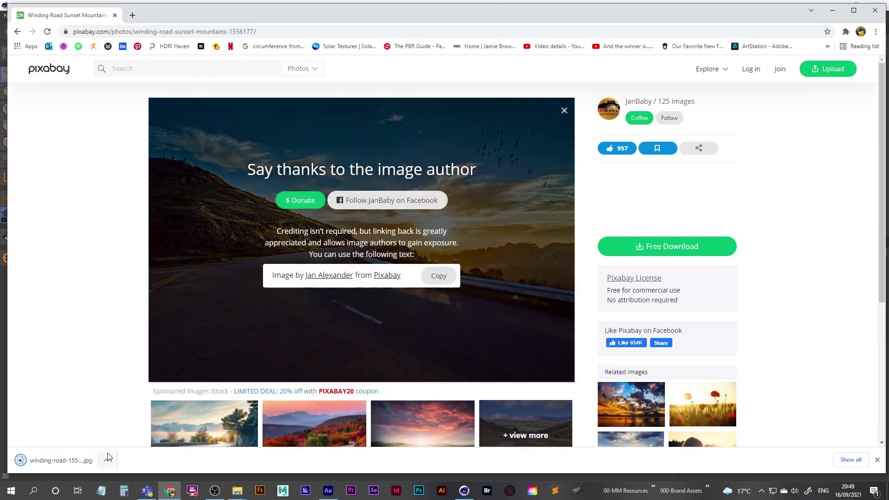
{"action": "left_click", "coordinate": [106, 460]}
{"action": "left_click", "coordinate": [136, 432]}
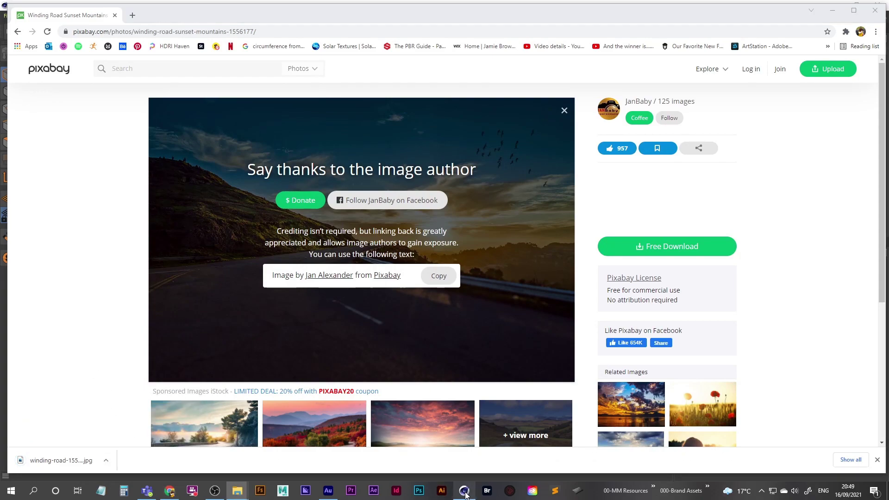
Add a Background object to the tire scene and create a default material named Mat.
{"action": "left_click", "coordinate": [456, 420]}
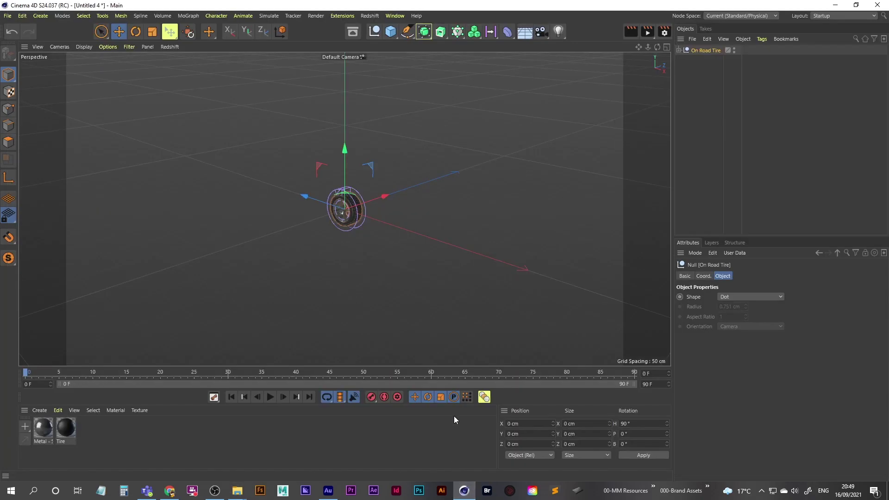
{"action": "left_click", "coordinate": [528, 33]}
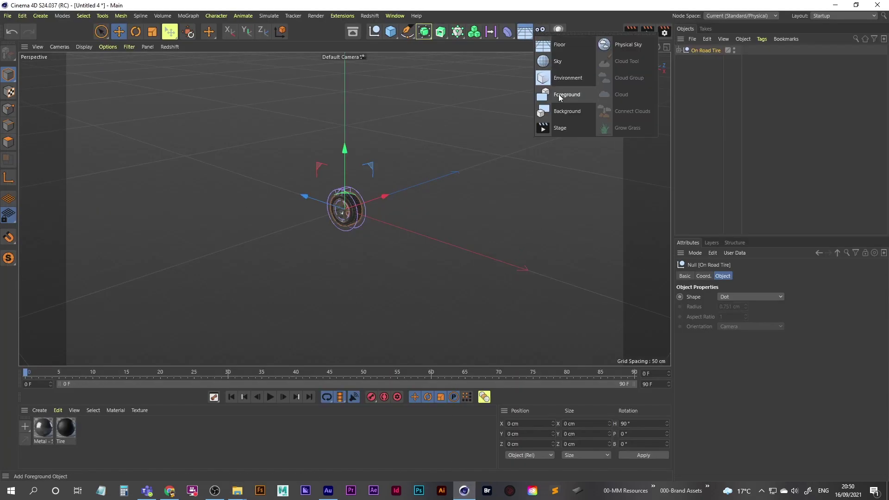
{"action": "left_click", "coordinate": [567, 111]}
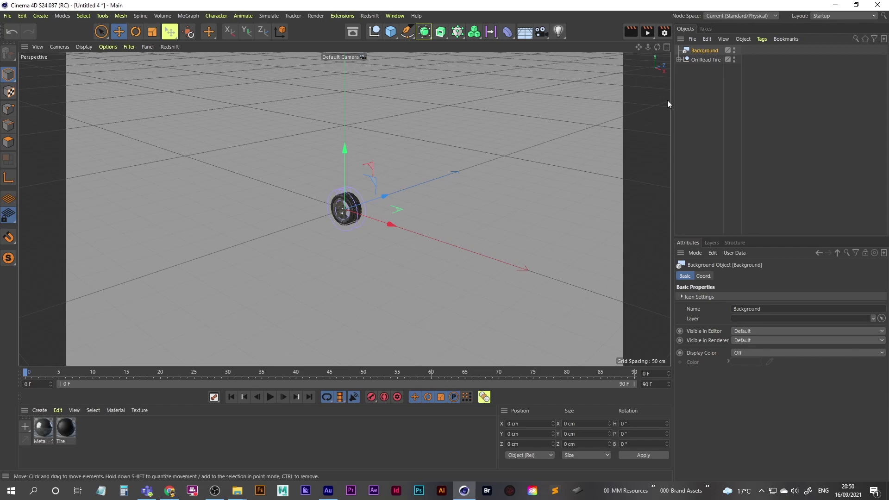
{"action": "double_click", "coordinate": [93, 435]}
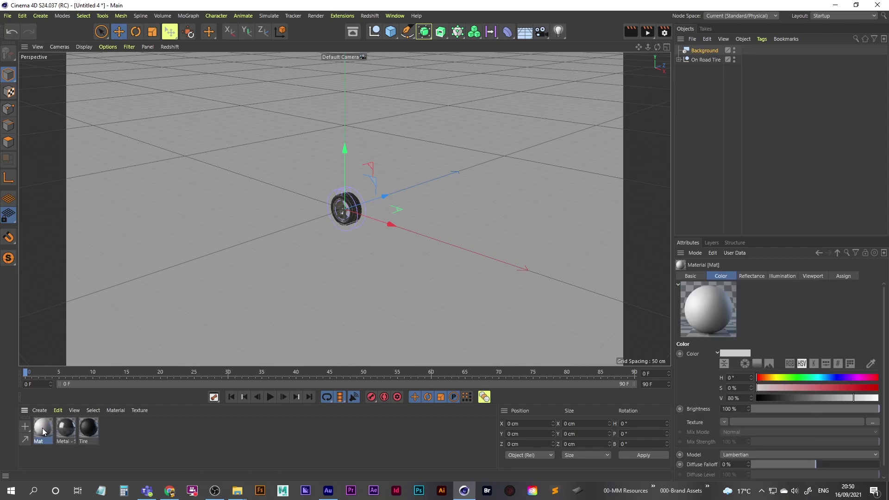
Rename the material BG_sky, enable only Luminance, and load the winding road JPG as its texture.
{"action": "double_click", "coordinate": [43, 428]}
{"action": "type", "text": "BG_sky"}
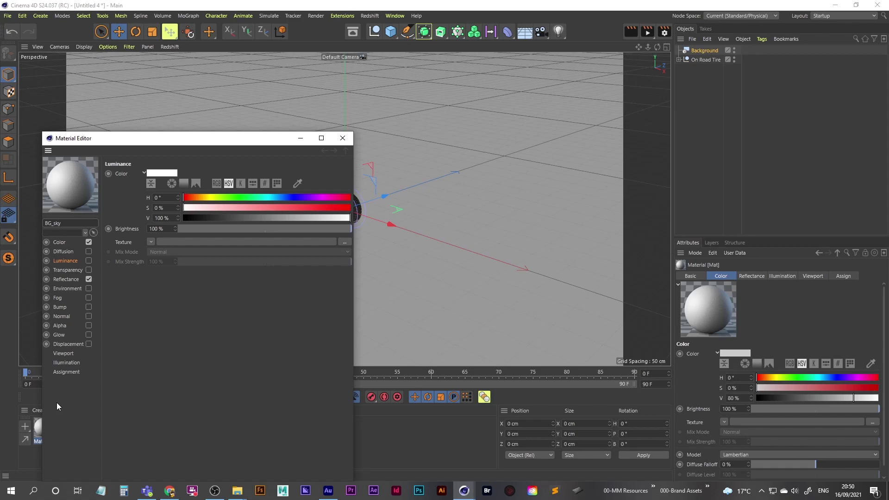
{"action": "left_click_drag", "start_coordinate": [215, 139], "coordinate": [389, 75]}
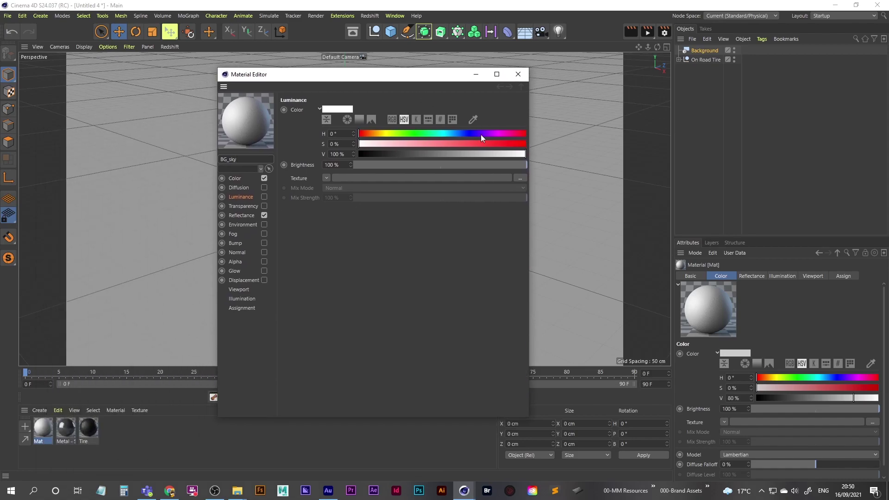
{"action": "left_click", "coordinate": [265, 215]}
{"action": "left_click", "coordinate": [264, 178]}
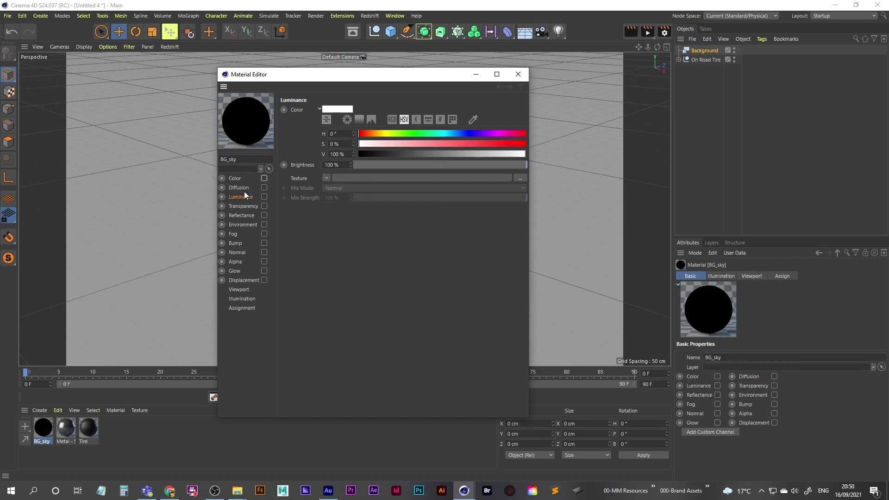
{"action": "left_click", "coordinate": [264, 197]}
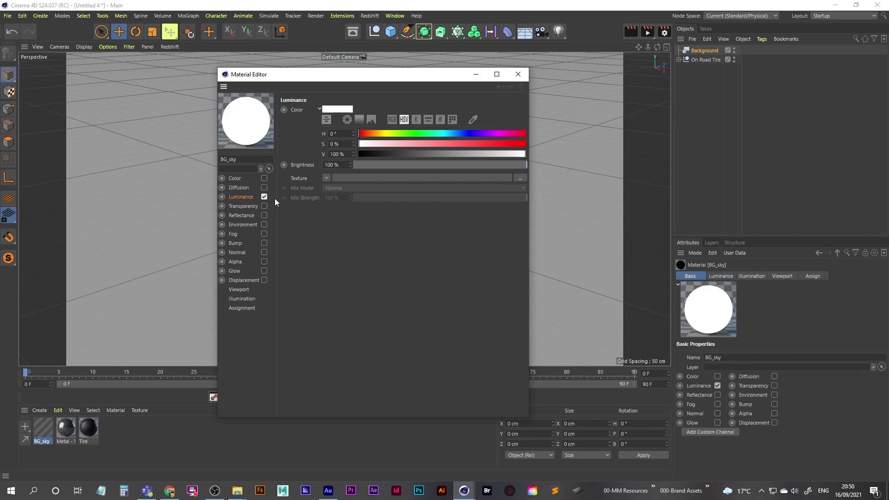
{"action": "left_click", "coordinate": [326, 178]}
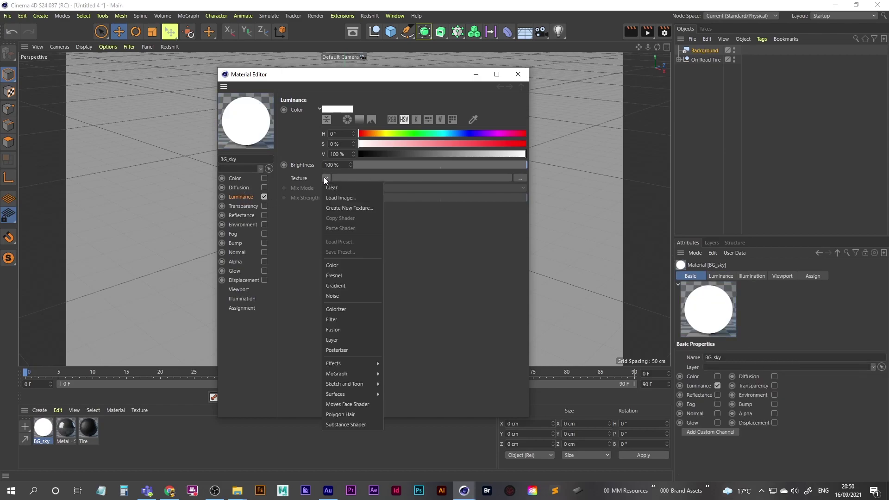
{"action": "left_click", "coordinate": [344, 198]}
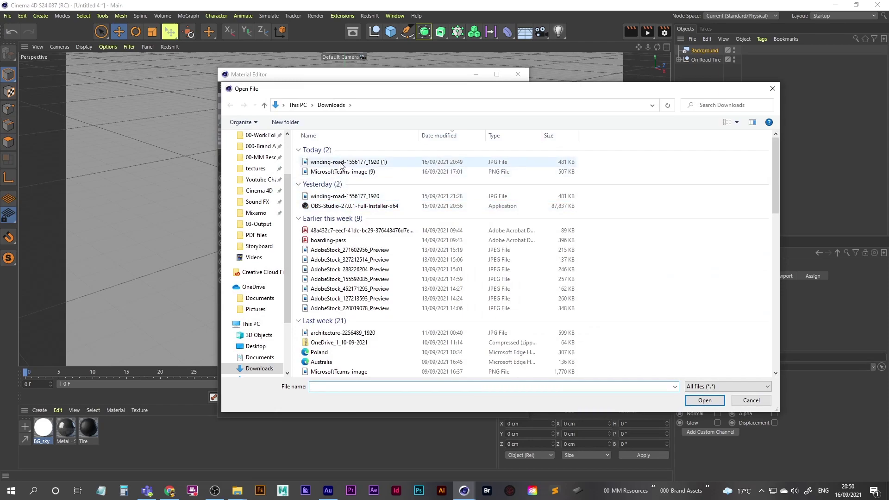
{"action": "double_click", "coordinate": [340, 163]}
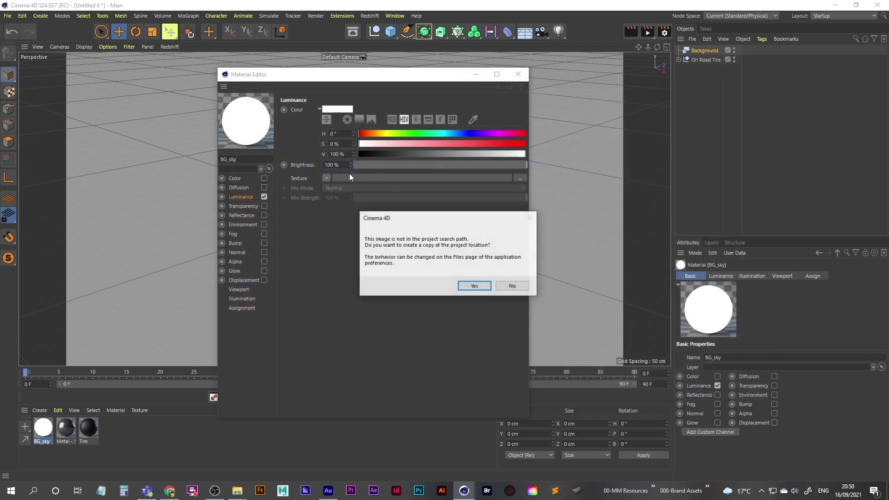
{"action": "left_click", "coordinate": [513, 288]}
{"action": "left_click", "coordinate": [519, 74]}
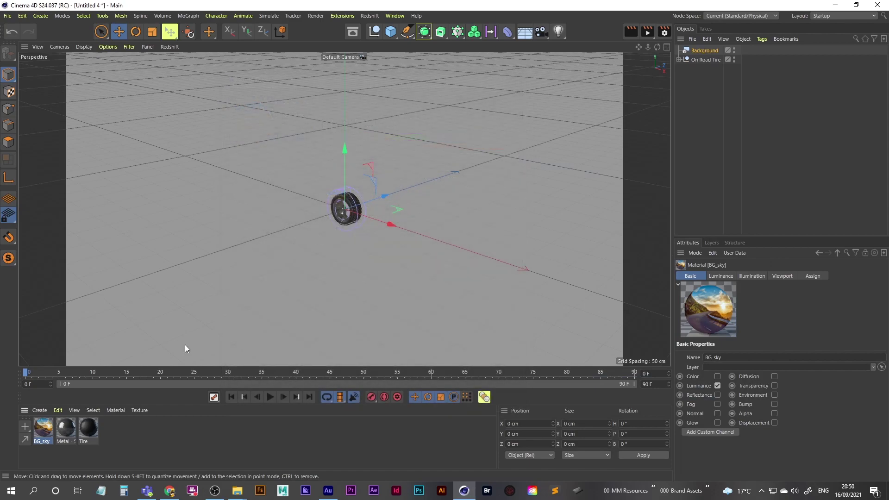
Apply BG_sky to the Background object and orbit until the tire sits on the road.
{"action": "left_click_drag", "start_coordinate": [43, 428], "coordinate": [706, 51]}
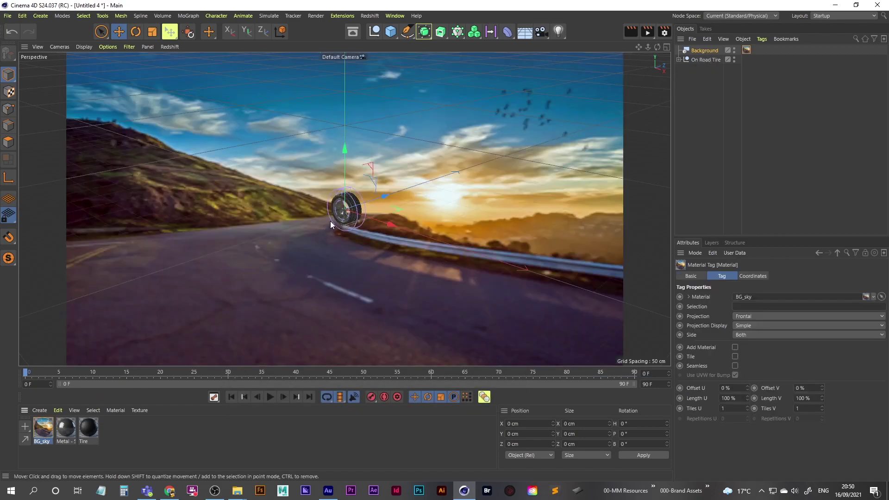
{"action": "left_click_drag", "start_coordinate": [330, 225], "coordinate": [339, 277], "text": "alt"}
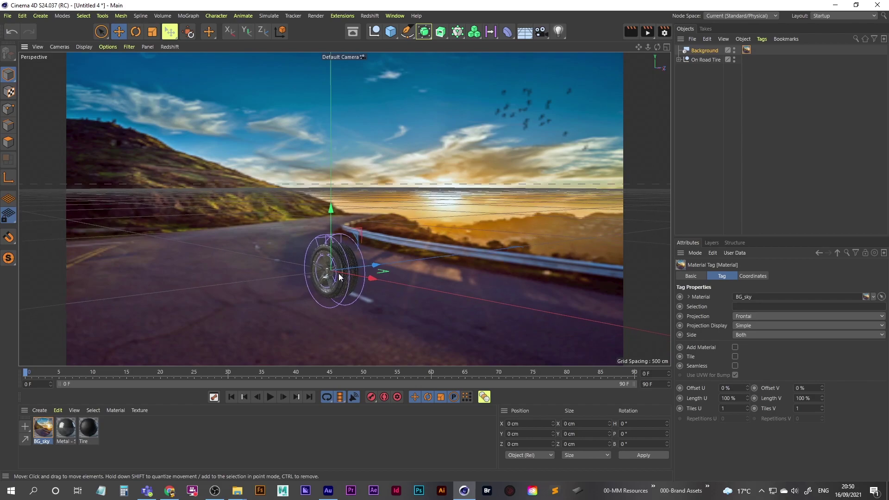
Add a Camera and adjust its view to frame the tire more closely.
{"action": "left_click", "coordinate": [541, 32]}
{"action": "left_click", "coordinate": [738, 50]}
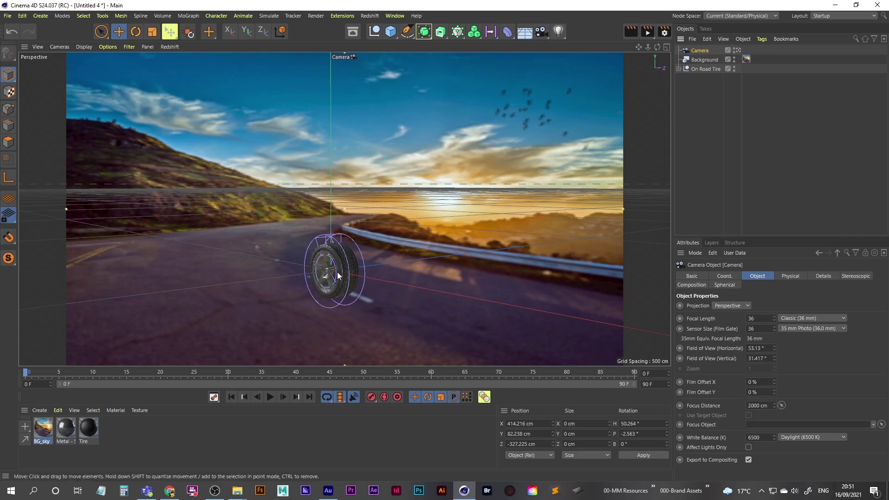
{"action": "left_click_drag", "start_coordinate": [337, 272], "coordinate": [346, 287], "text": "alt"}
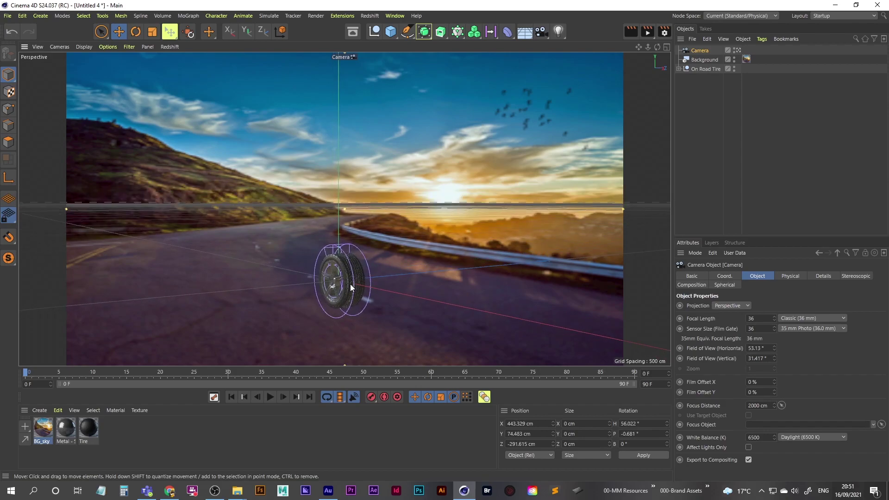
{"action": "left_click", "coordinate": [738, 50]}
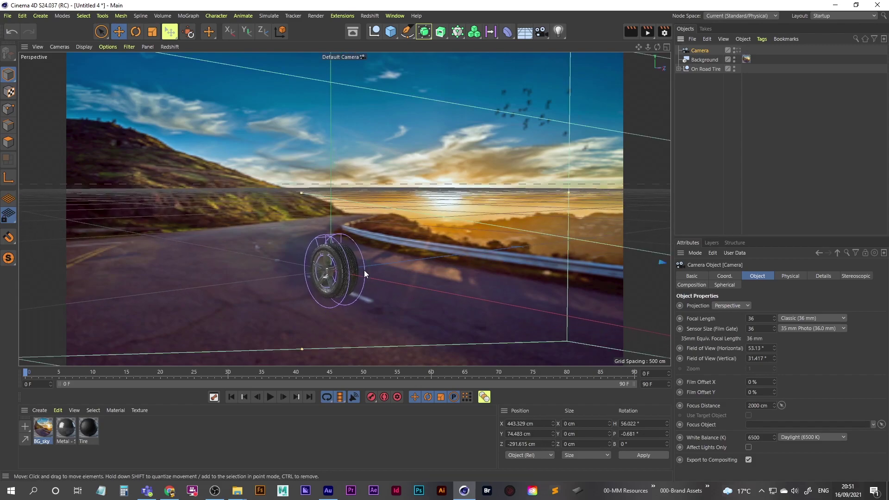
{"action": "left_click_drag", "start_coordinate": [364, 270], "coordinate": [457, 285], "text": "alt"}
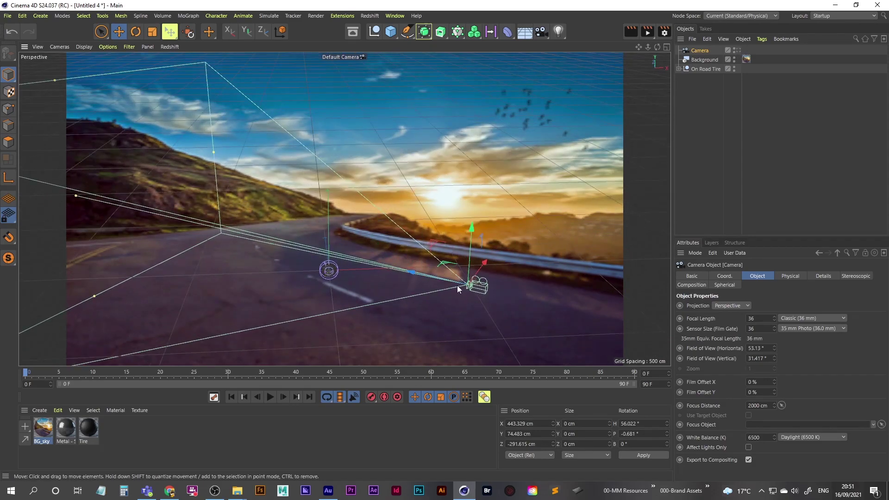
{"action": "left_click_drag", "start_coordinate": [330, 277], "coordinate": [348, 270], "text": "alt"}
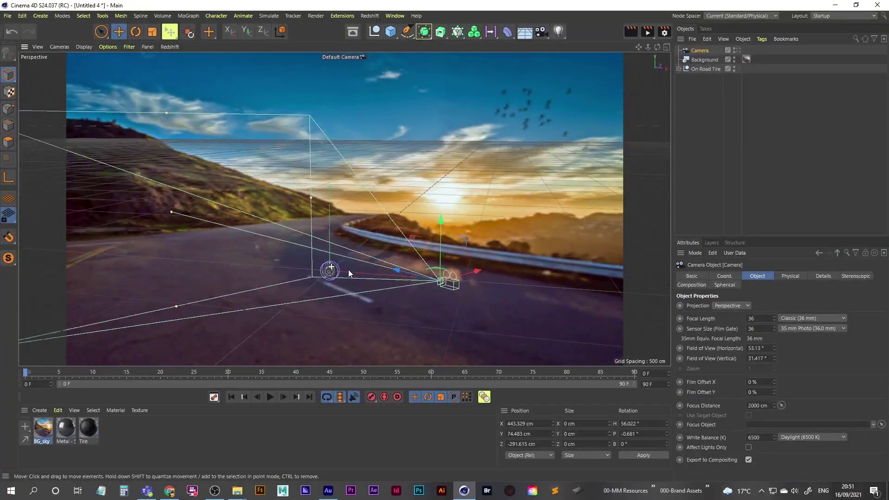
{"action": "left_click", "coordinate": [737, 50]}
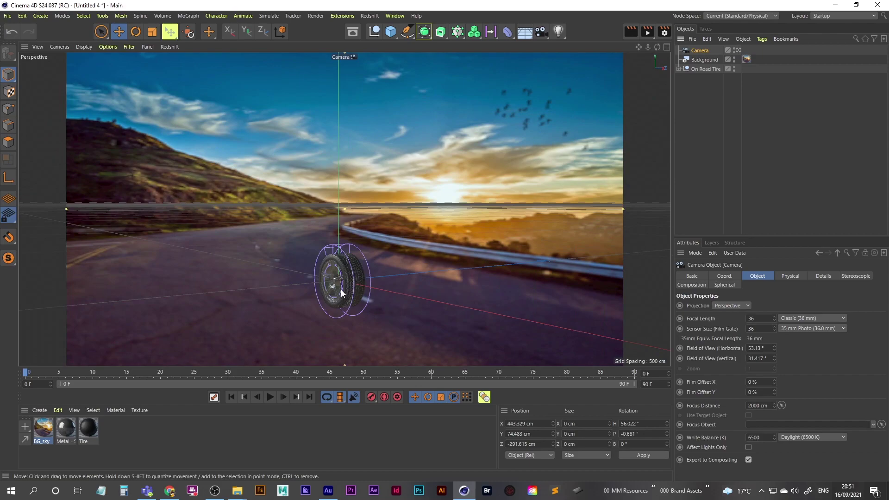
{"action": "scroll", "coordinate": [340, 288], "scroll_direction": "up", "scroll_amount": 5}
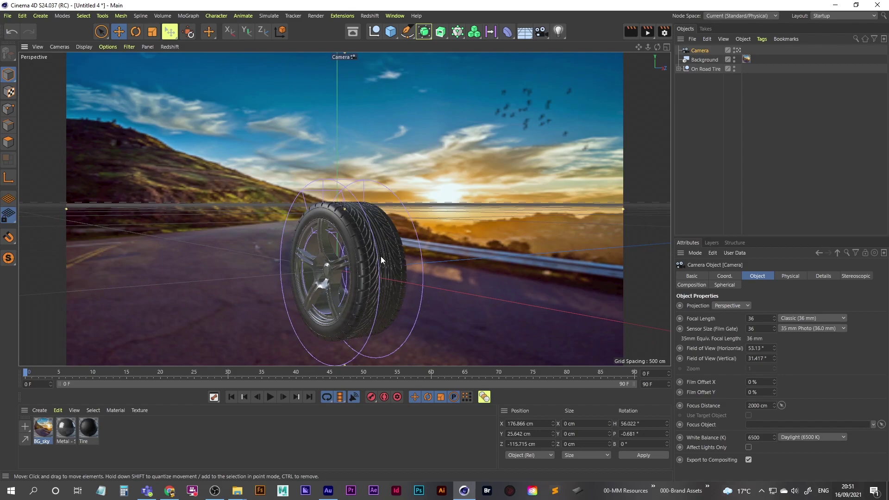
{"action": "scroll", "coordinate": [381, 256], "scroll_direction": "down", "scroll_amount": 10}
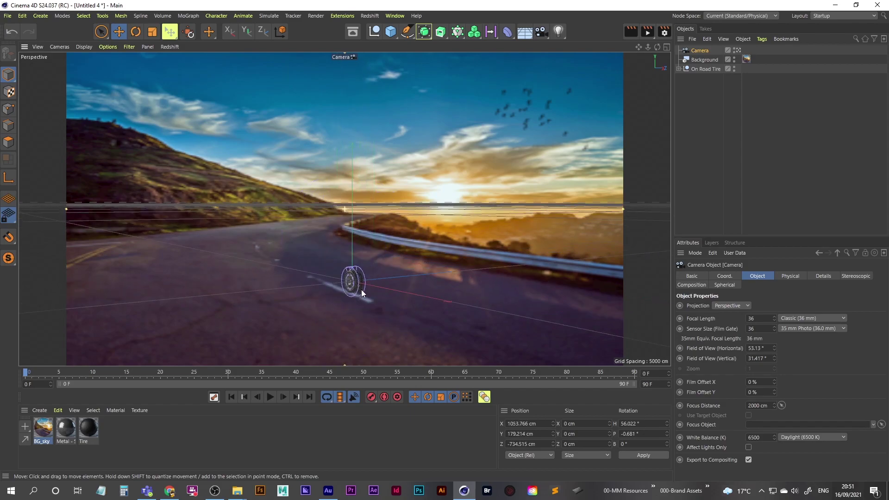
{"action": "scroll", "coordinate": [353, 296], "scroll_direction": "up", "scroll_amount": 5}
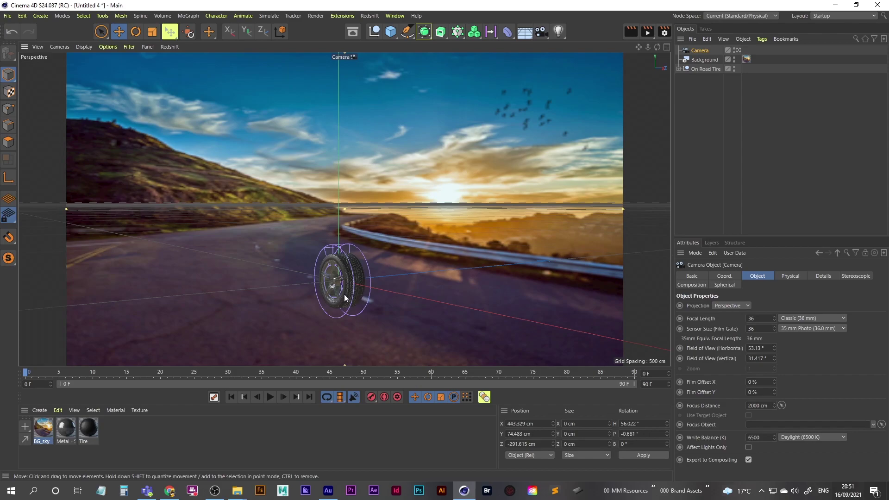
{"action": "scroll", "coordinate": [349, 292], "scroll_direction": "up", "scroll_amount": 2}
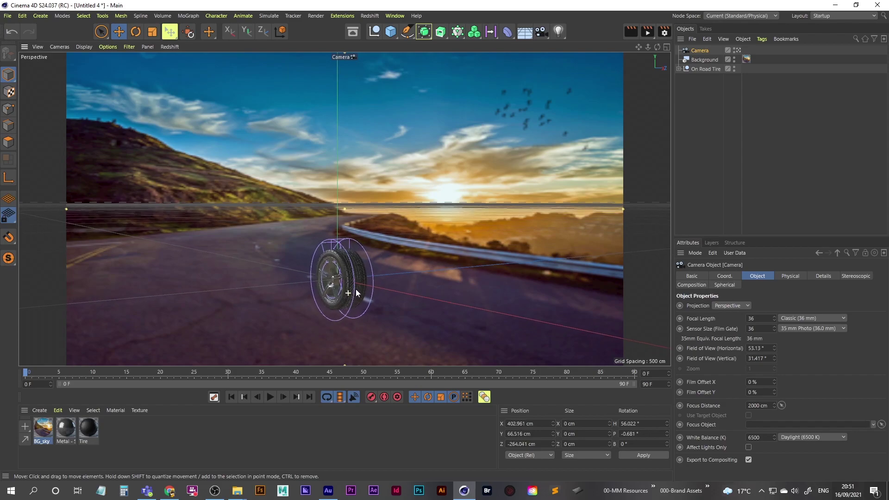
{"action": "left_click_drag", "start_coordinate": [355, 290], "coordinate": [349, 293], "text": "alt"}
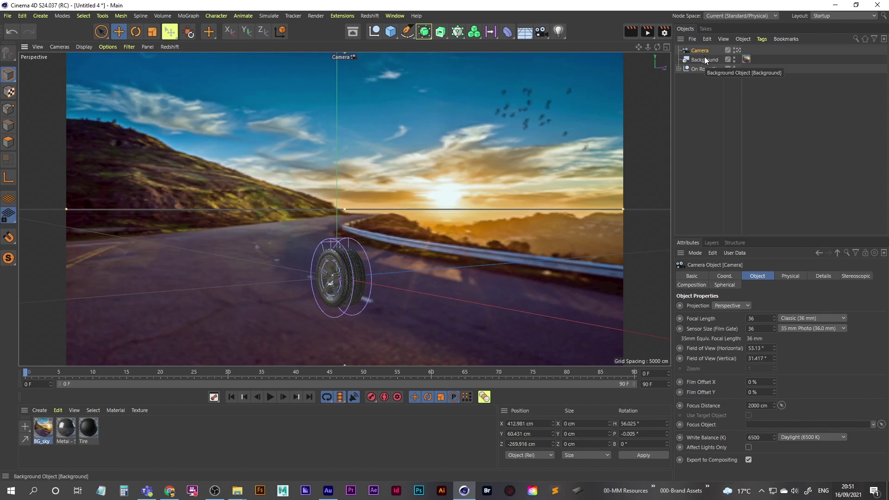
Add a 400 × 400 cm Plane and rename it floor.
{"action": "left_click", "coordinate": [391, 31]}
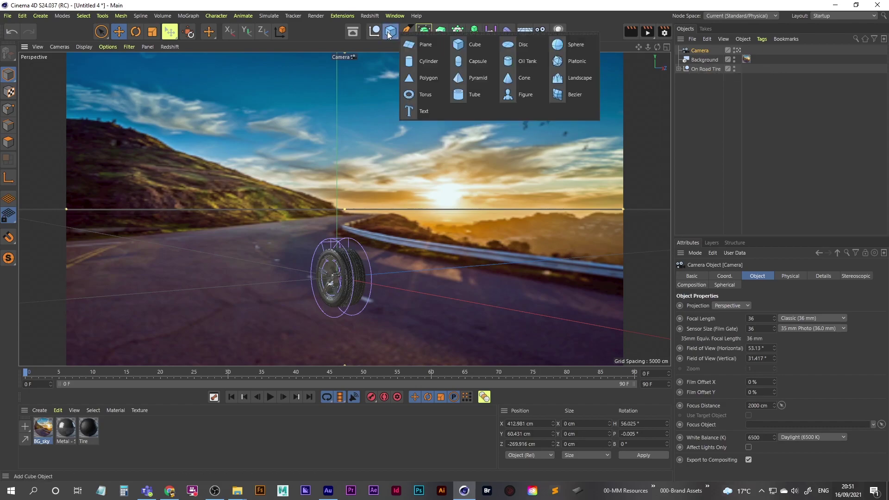
{"action": "left_click", "coordinate": [433, 46]}
{"action": "double_click", "coordinate": [699, 50]}
{"action": "type", "text": "floor"}
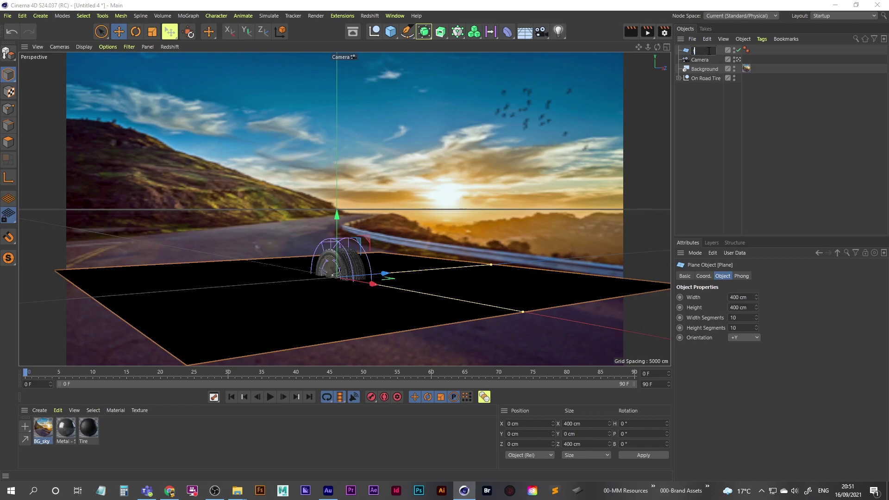
{"action": "key", "text": "Return"}
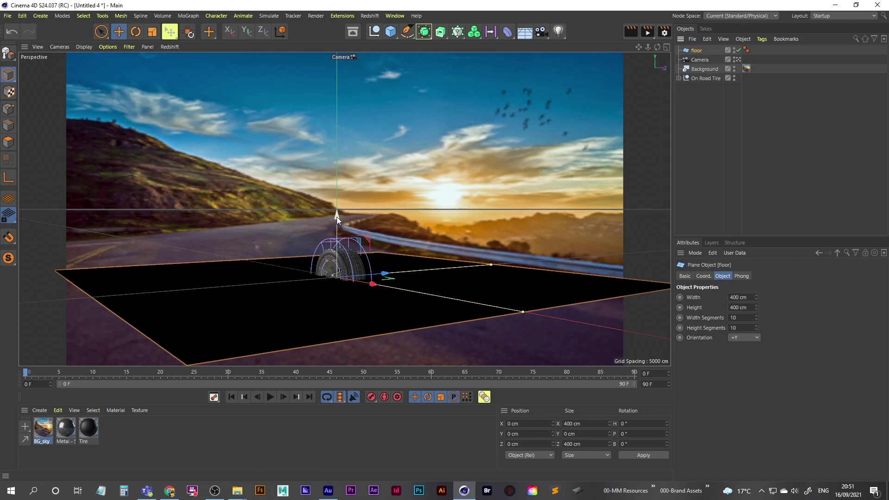
Lower the floor plane in the Right view until it meets the tire's bottom edge.
{"action": "left_click_drag", "start_coordinate": [337, 217], "coordinate": [341, 246]}
{"action": "middle_click", "coordinate": [503, 217]}
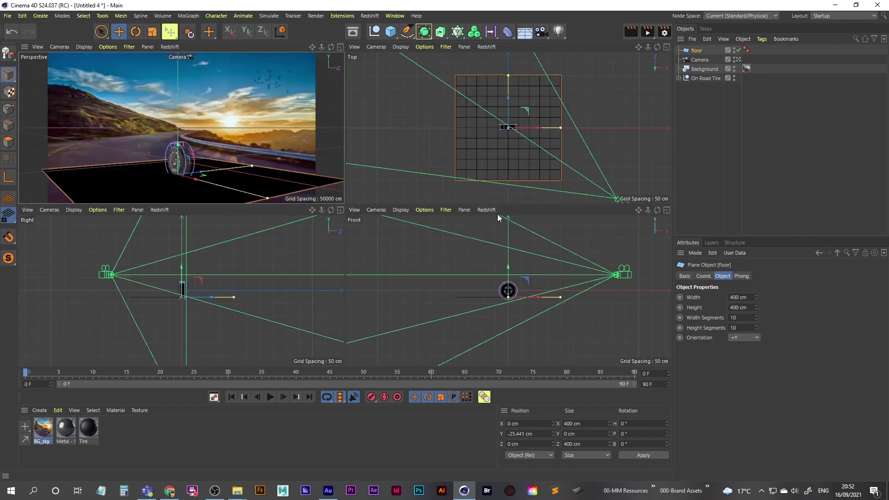
{"action": "middle_click", "coordinate": [190, 304]}
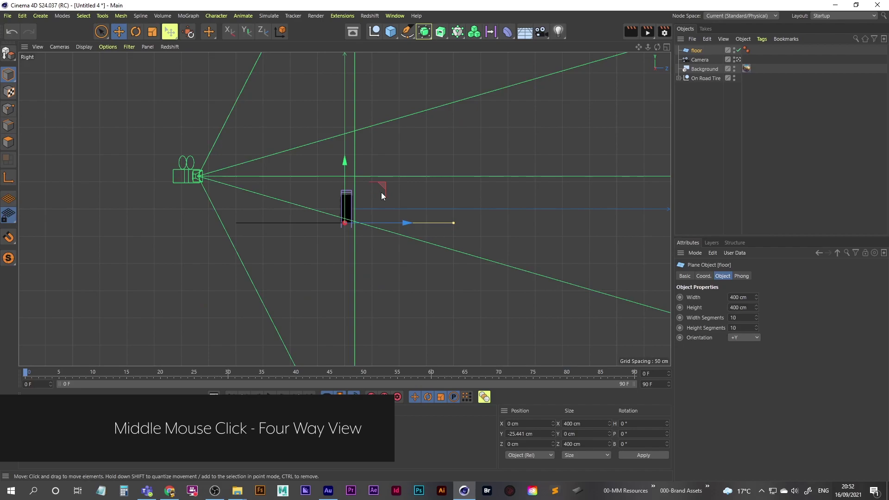
{"action": "scroll", "coordinate": [384, 191], "scroll_direction": "up", "scroll_amount": 8}
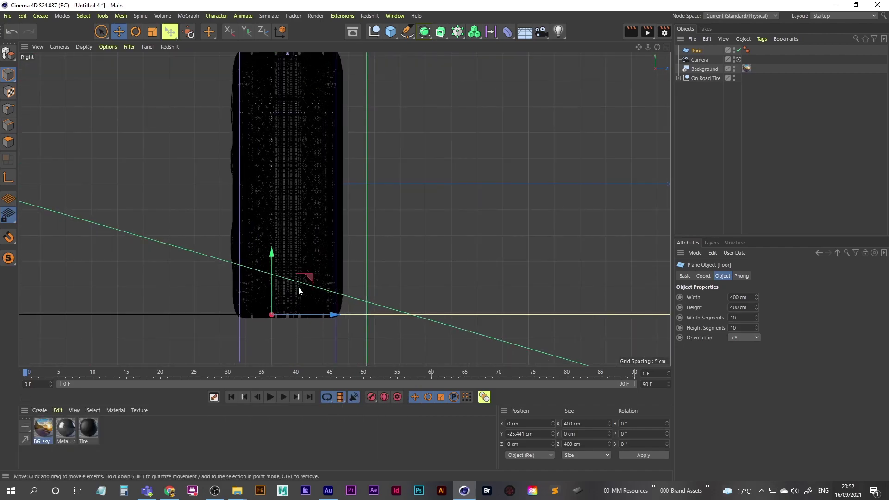
{"action": "scroll", "coordinate": [302, 264], "scroll_direction": "up", "scroll_amount": 6}
{"action": "left_click_drag", "start_coordinate": [355, 189], "coordinate": [357, 205]}
{"action": "middle_click", "coordinate": [374, 174]}
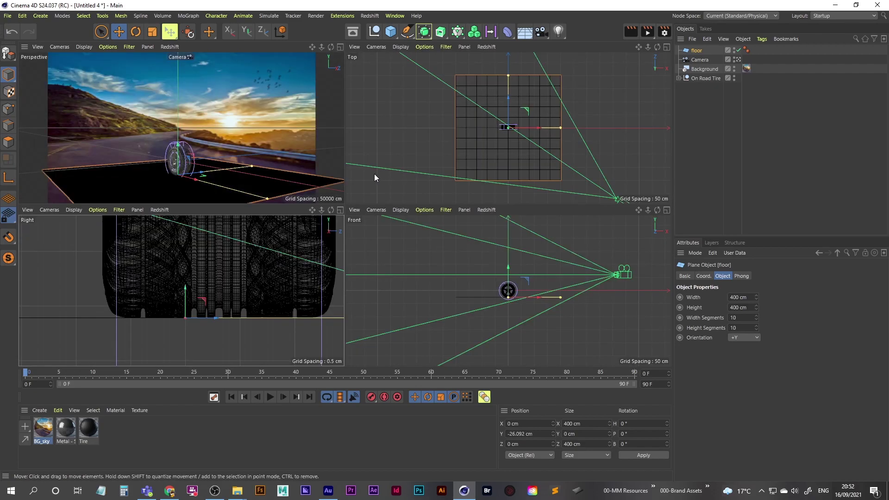
Stretch the floor to about 534 × 2411 cm and shift it to X 19.016 cm.
{"action": "middle_click", "coordinate": [208, 129]}
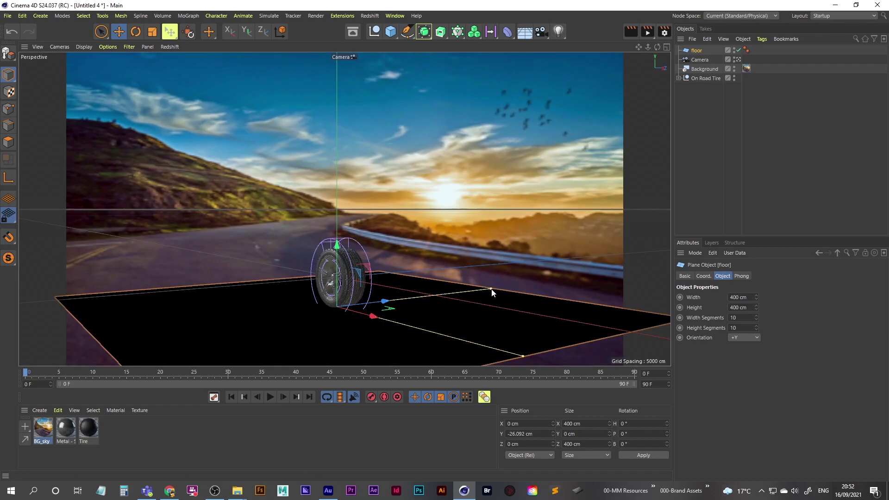
{"action": "left_click_drag", "start_coordinate": [490, 290], "coordinate": [816, 204]}
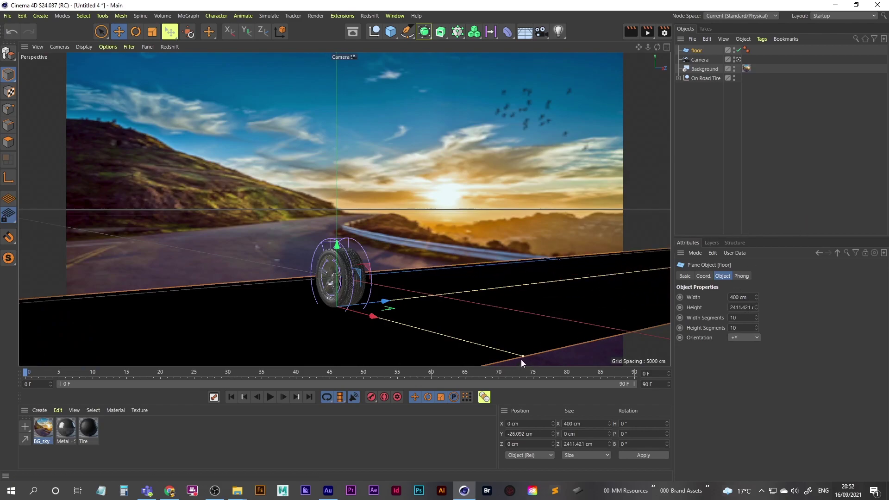
{"action": "left_click_drag", "start_coordinate": [521, 356], "coordinate": [638, 378]}
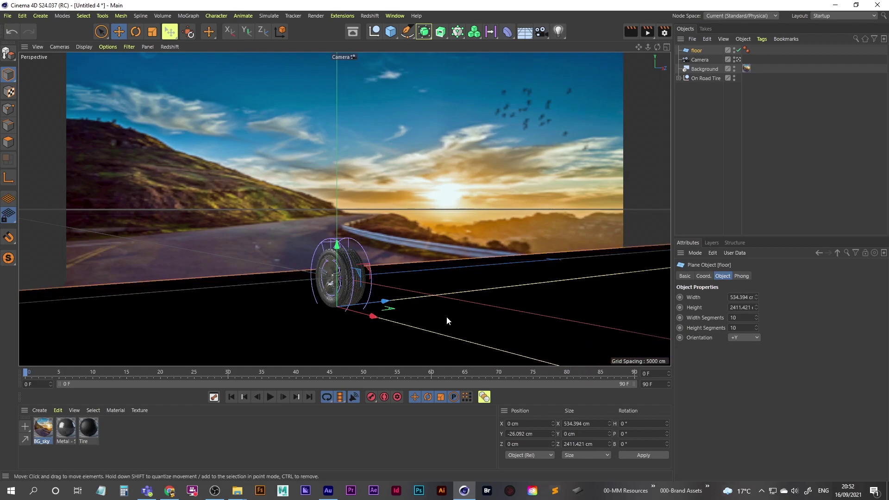
{"action": "mouse_move", "coordinate": [373, 318]}
{"action": "left_mouse_down"}
{"action": "mouse_move", "coordinate": [397, 324]}
{"action": "mouse_move", "coordinate": [369, 312]}
{"action": "mouse_move", "coordinate": [387, 320]}
{"action": "left_mouse_up"}
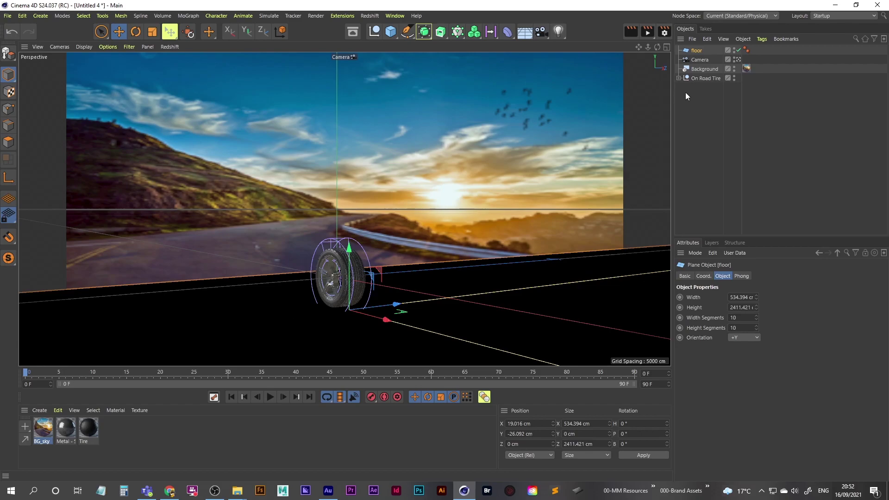
Duplicate the BG_sky material and name the copy floor.
{"action": "left_click_drag", "start_coordinate": [45, 429], "coordinate": [52, 432]}
{"action": "left_click_drag", "start_coordinate": [53, 433], "coordinate": [54, 433]}
{"action": "double_click", "coordinate": [63, 441]}
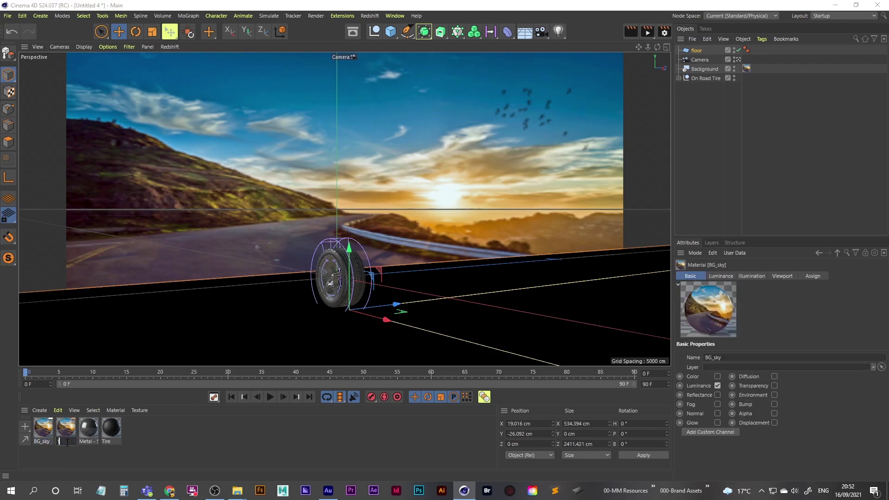
{"action": "type", "text": "floor"}
{"action": "left_click", "coordinate": [67, 430]}
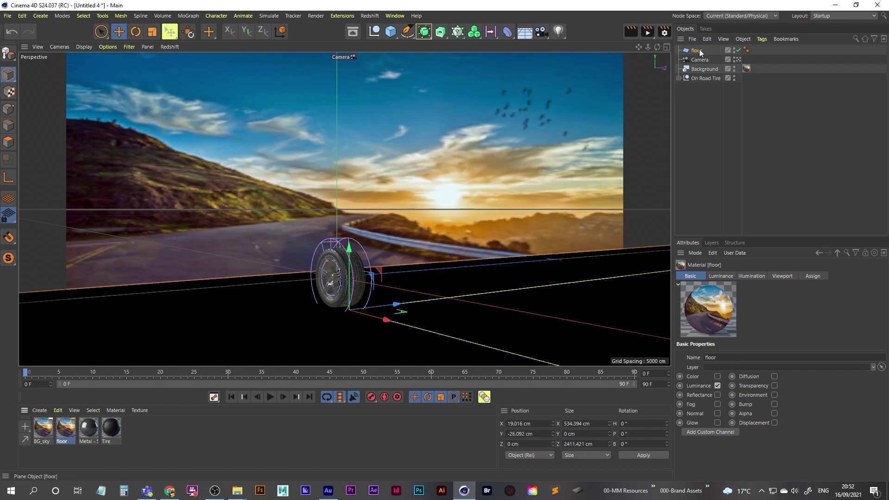
Move the floor material's road photo texture from Luminance to the Color channel.
{"action": "double_click", "coordinate": [62, 429]}
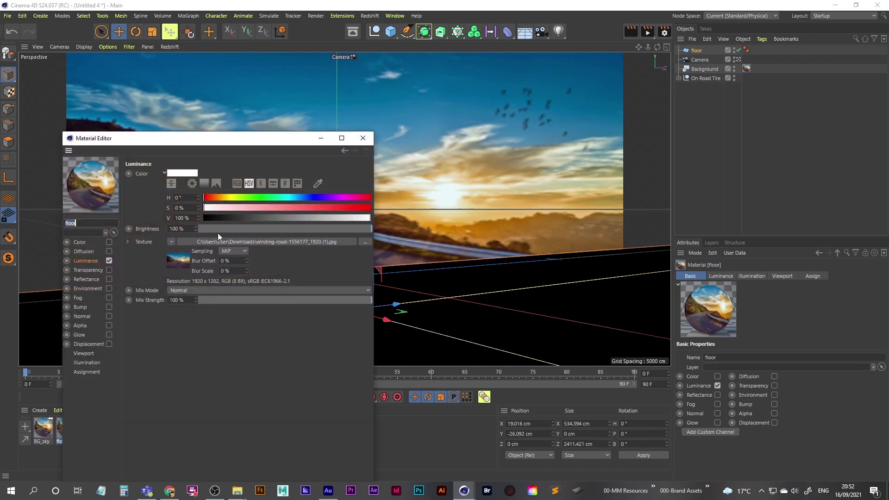
{"action": "left_click_drag", "start_coordinate": [214, 139], "coordinate": [443, 55]}
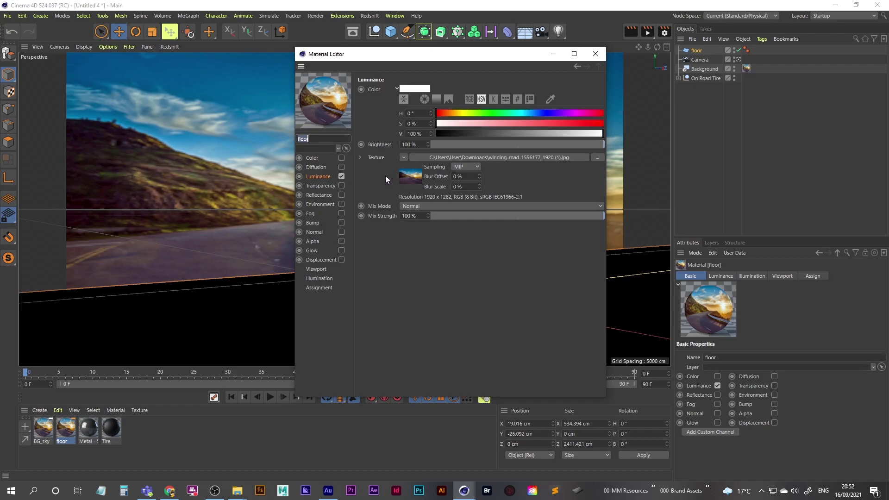
{"action": "left_click", "coordinate": [403, 157]}
{"action": "key", "text": "Escape"}
{"action": "left_click", "coordinate": [341, 176]}
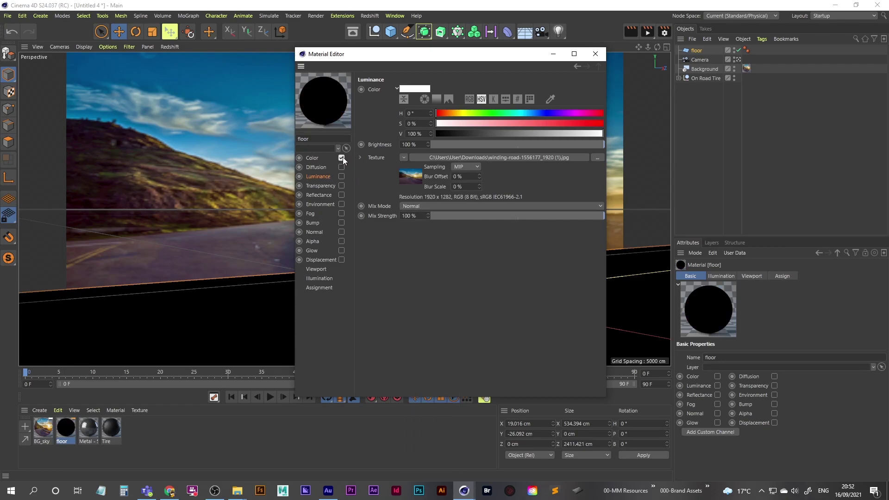
{"action": "left_click", "coordinate": [342, 157]}
{"action": "left_click", "coordinate": [406, 158]}
{"action": "left_click", "coordinate": [420, 208]}
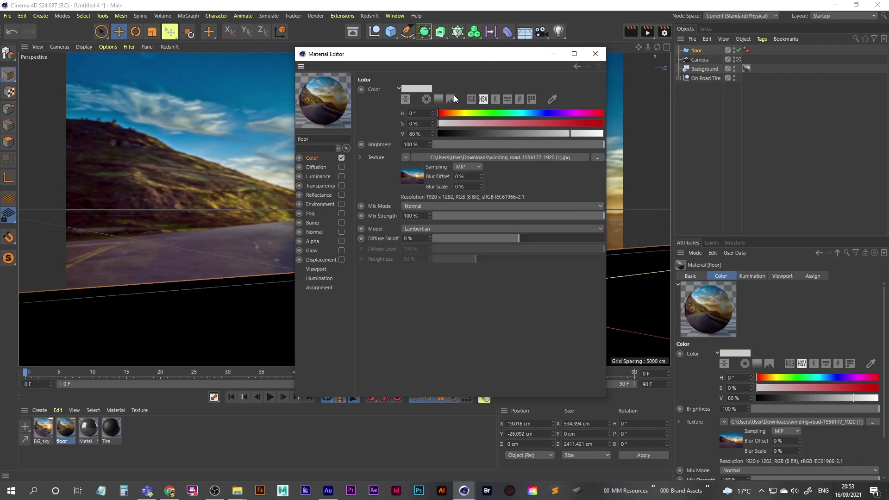
{"action": "left_click_drag", "start_coordinate": [493, 54], "coordinate": [418, 73]}
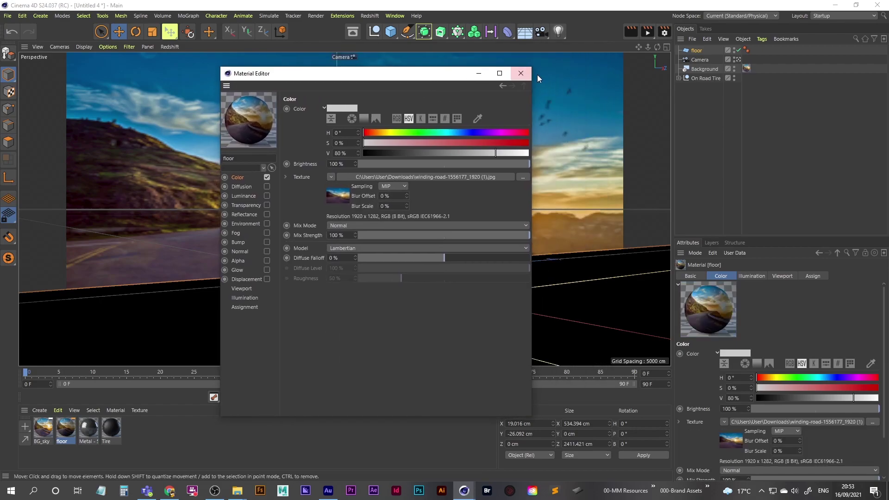
{"action": "left_click", "coordinate": [523, 73]}
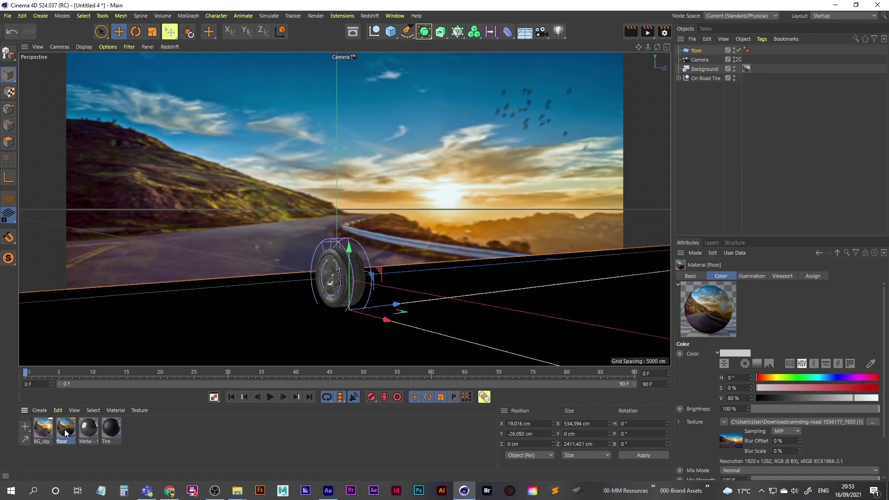
Apply the floor material to the floor plane with Frontal projection and render a preview.
{"action": "left_click_drag", "start_coordinate": [66, 433], "coordinate": [701, 55]}
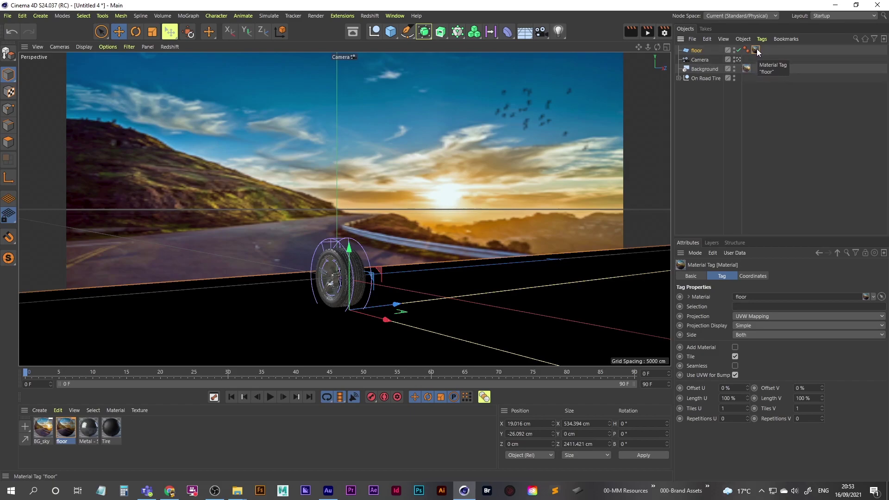
{"action": "left_click", "coordinate": [755, 316]}
{"action": "left_click", "coordinate": [759, 368]}
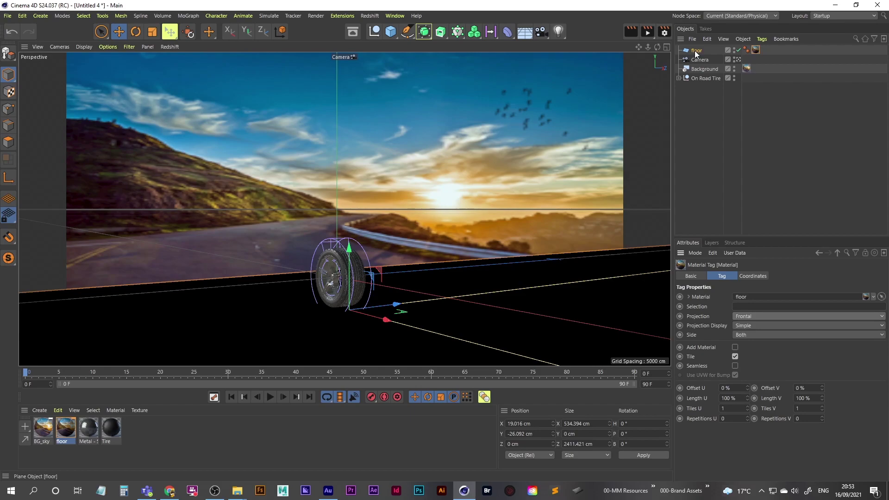
{"action": "left_click", "coordinate": [627, 32]}
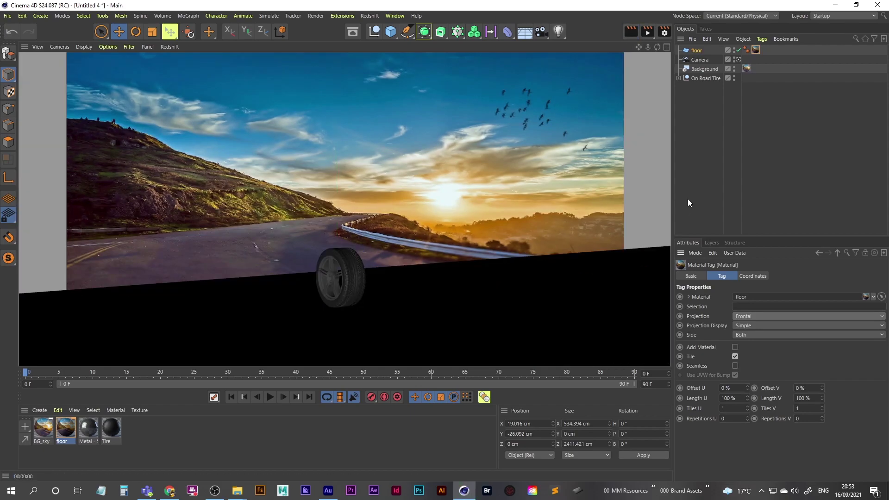
{"action": "left_click", "coordinate": [696, 186]}
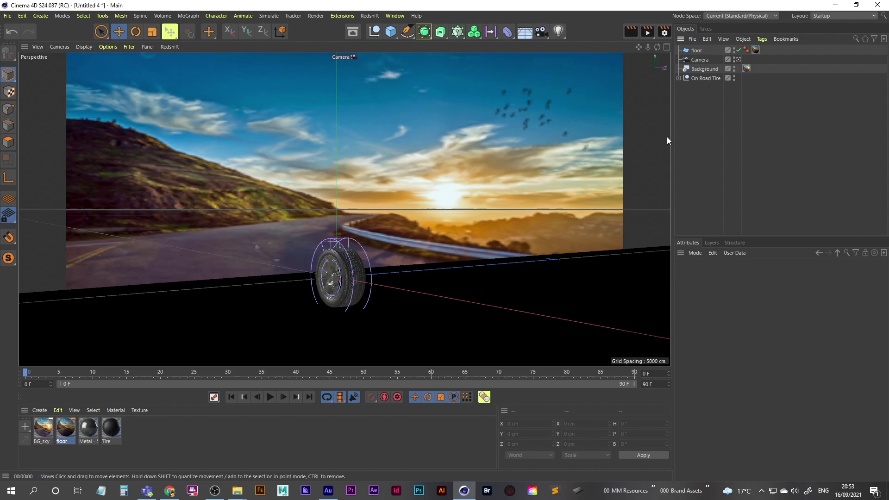
Add a Sky with a Compositing tag unseen by camera, and apply BG_sky to it.
{"action": "left_click", "coordinate": [525, 31]}
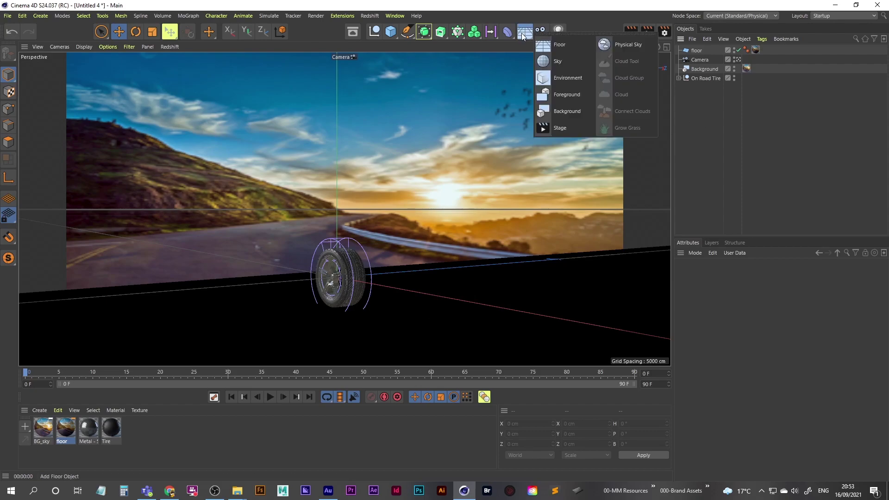
{"action": "left_click", "coordinate": [566, 67]}
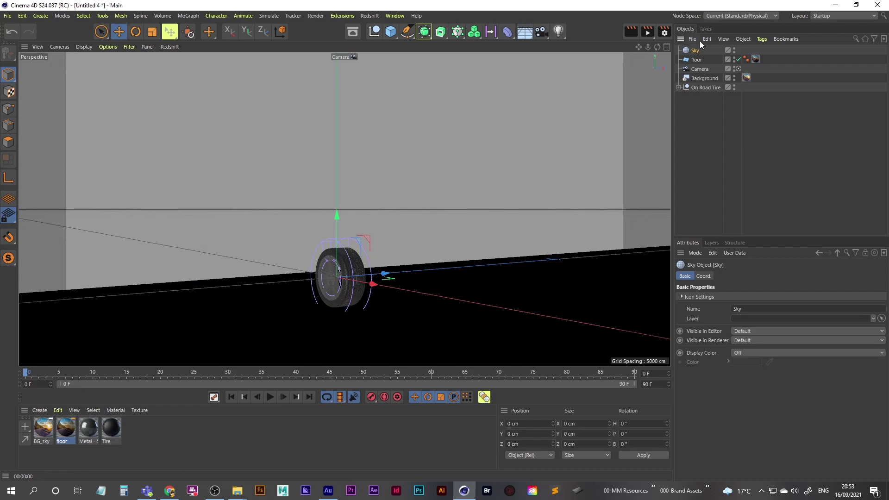
{"action": "right_click", "coordinate": [696, 52]}
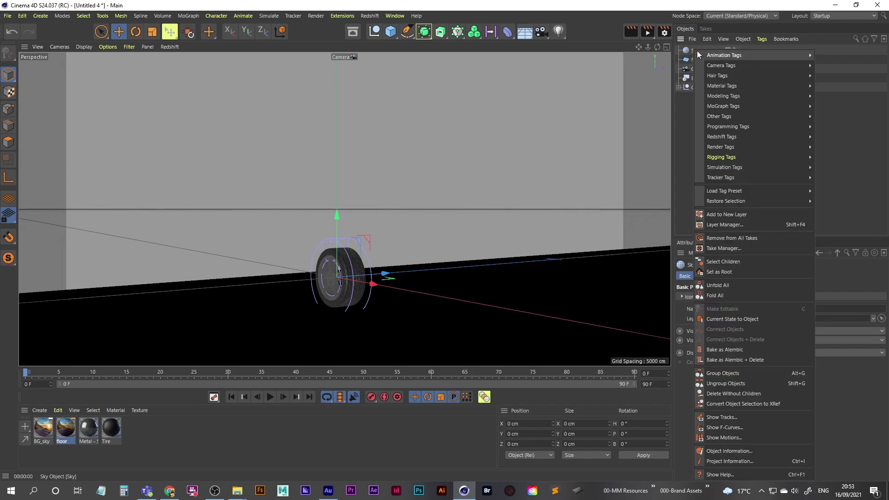
{"action": "mouse_move", "coordinate": [740, 148]}
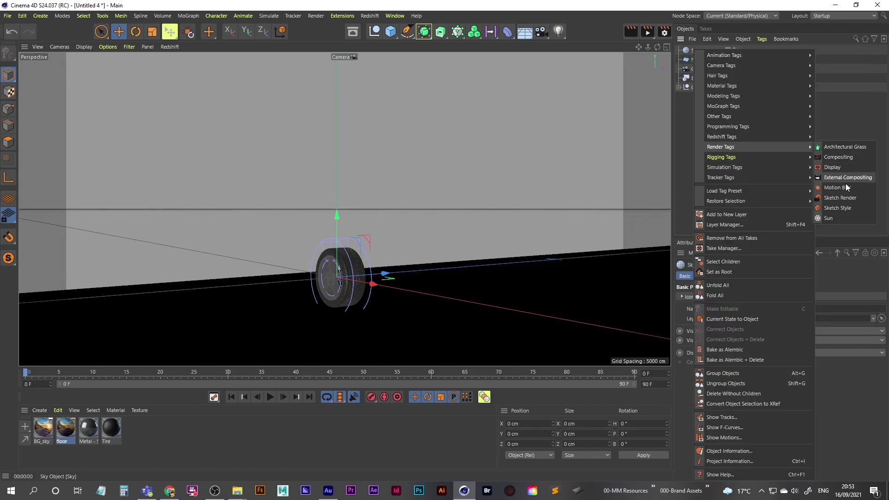
{"action": "left_click", "coordinate": [837, 157]}
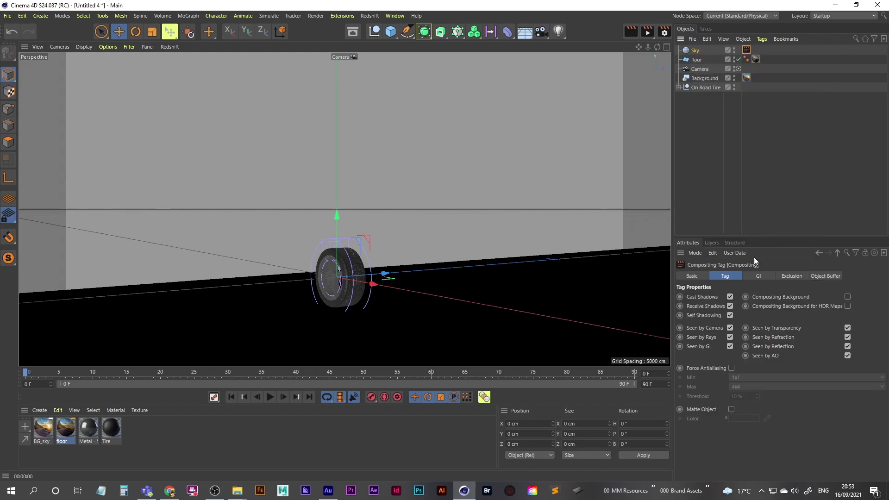
{"action": "left_click", "coordinate": [730, 328]}
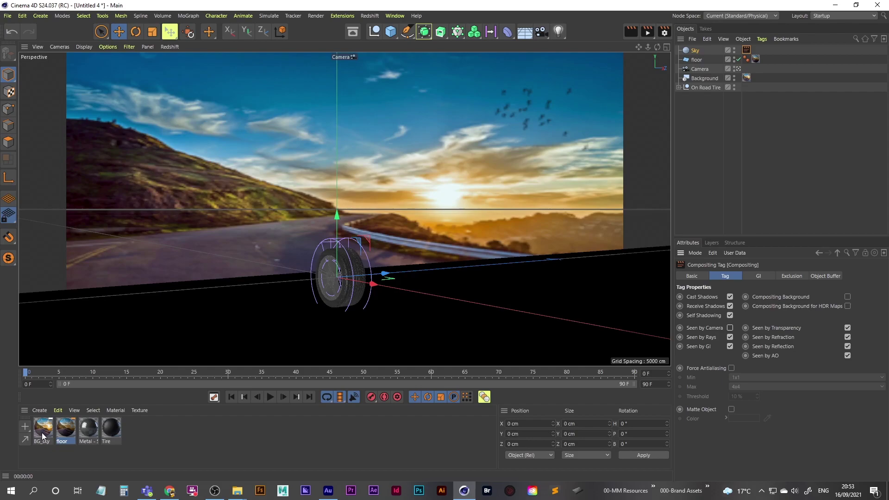
{"action": "left_click_drag", "start_coordinate": [41, 432], "coordinate": [696, 52]}
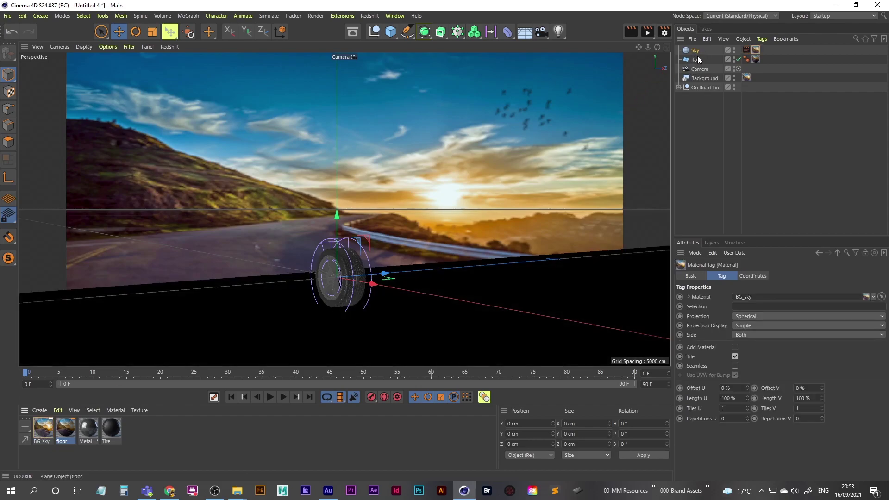
Add Global Illumination as a render effect and render a 1280×720 test of the tire on the road.
{"action": "left_click", "coordinate": [666, 31]}
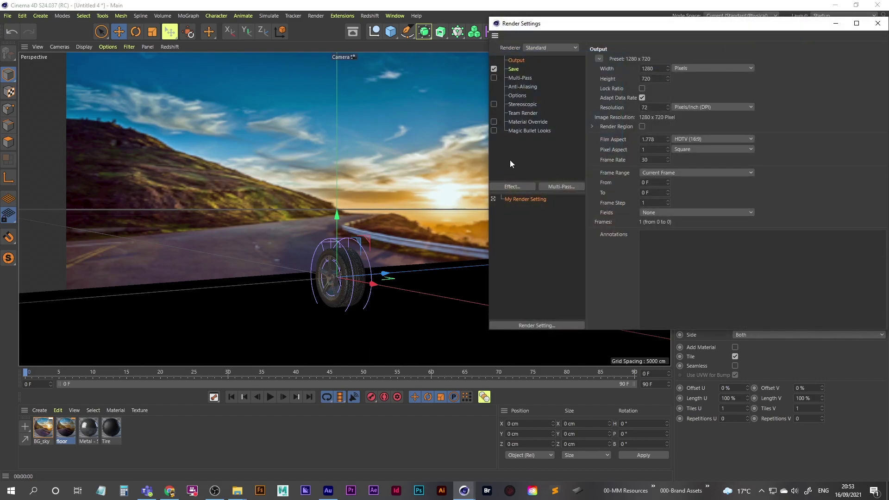
{"action": "left_click", "coordinate": [518, 186]}
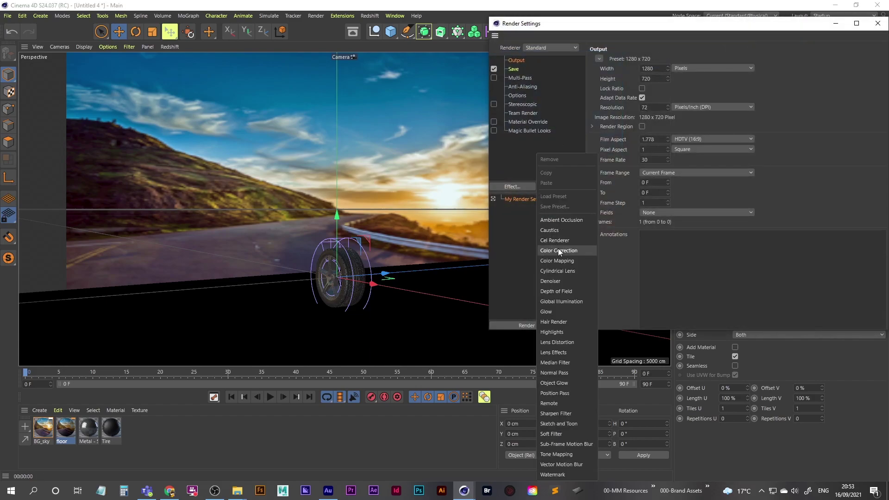
{"action": "left_click", "coordinate": [568, 301]}
{"action": "left_click", "coordinate": [878, 23]}
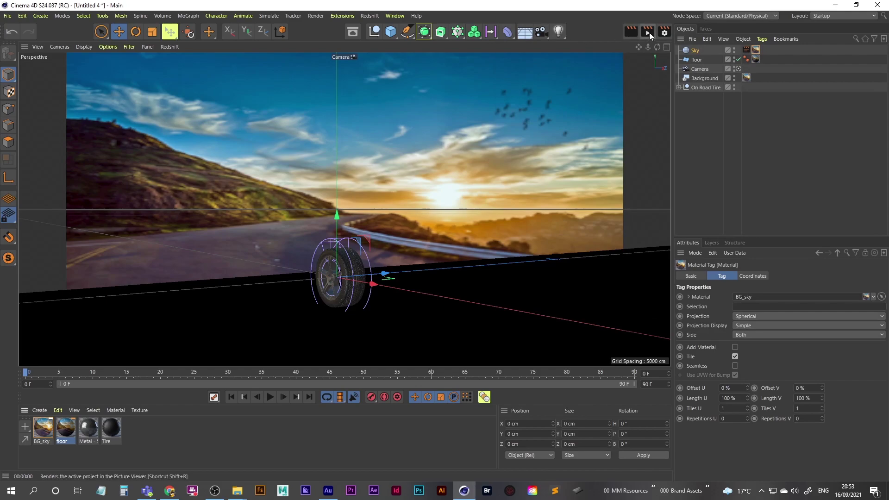
{"action": "left_click", "coordinate": [648, 32]}
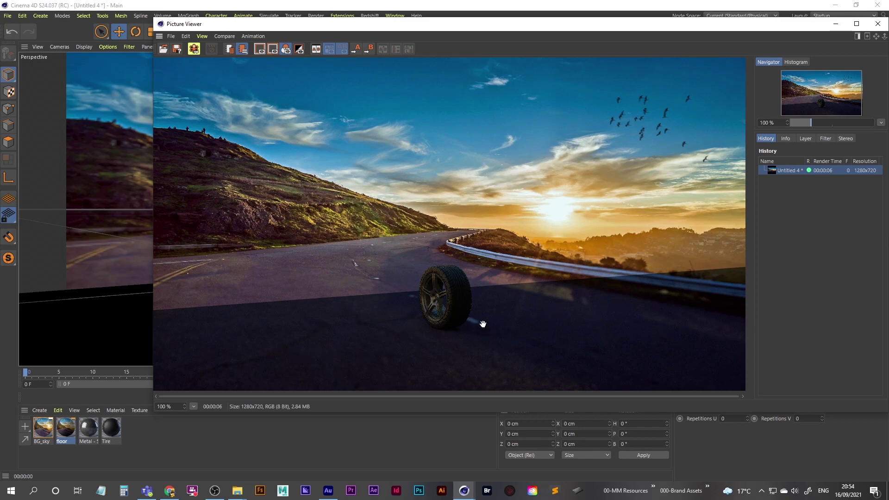
Add a Physical Sky object, keeping its September 2021 12:00:00 time and City as Custom.
{"action": "left_click", "coordinate": [881, 27]}
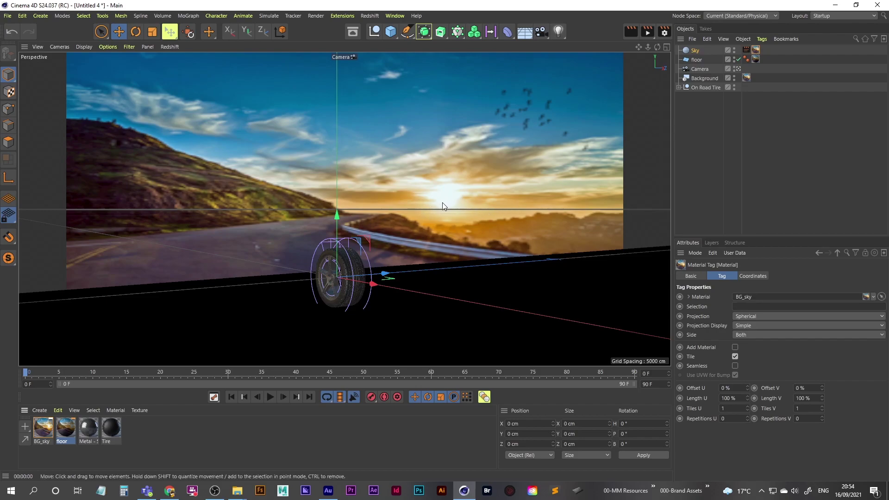
{"action": "left_click", "coordinate": [526, 32]}
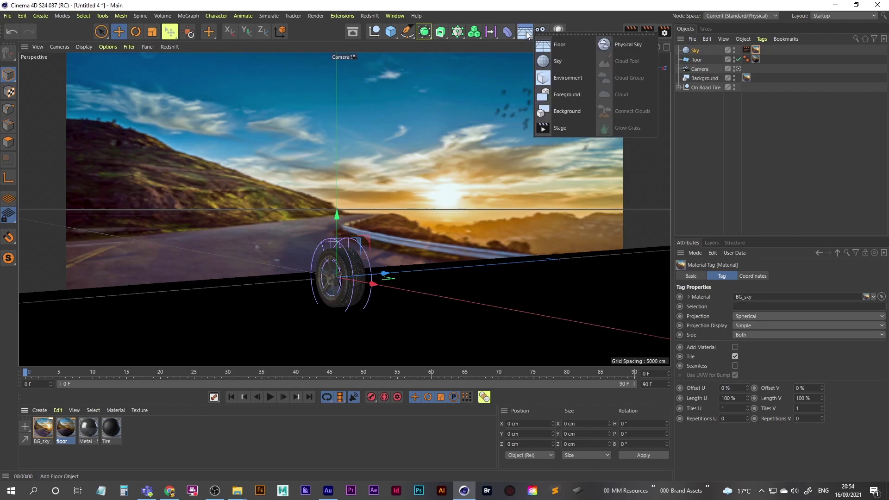
{"action": "left_click", "coordinate": [638, 43]}
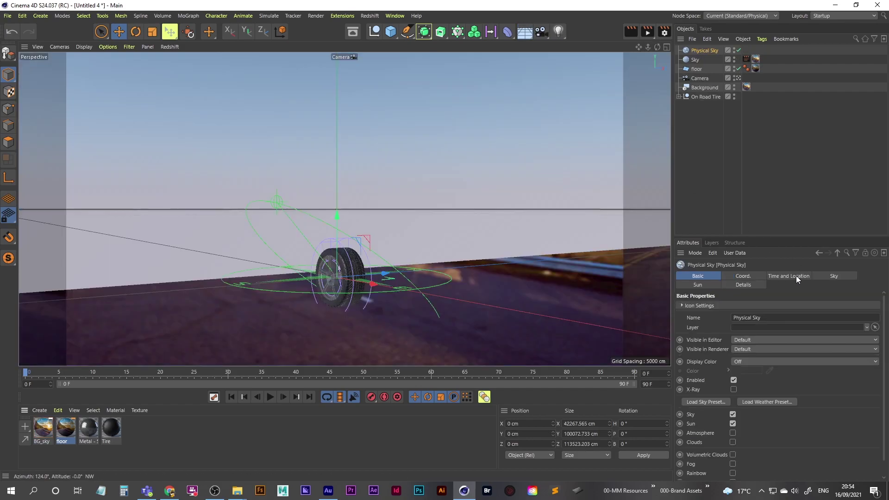
{"action": "left_click", "coordinate": [797, 276]}
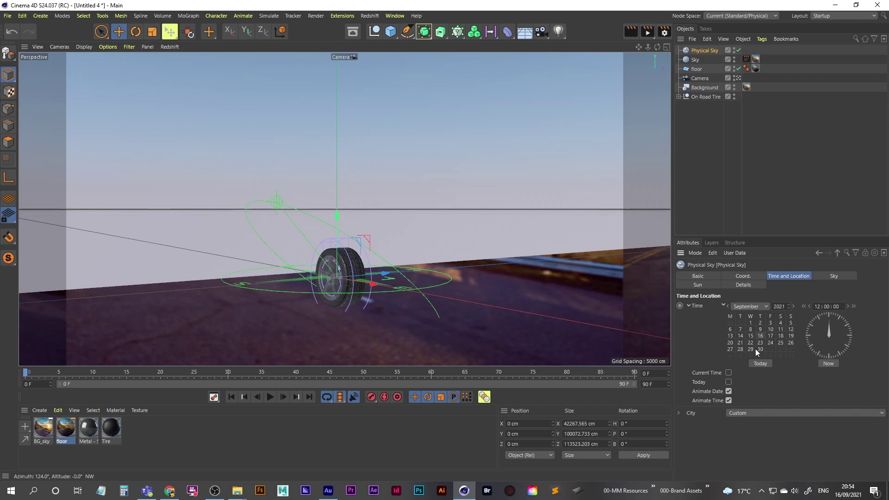
{"action": "left_click", "coordinate": [740, 413]}
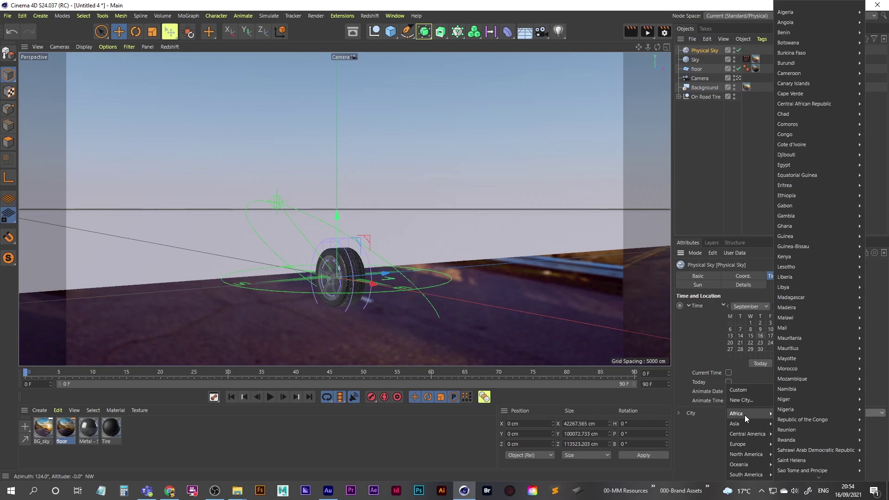
{"action": "left_click", "coordinate": [701, 438]}
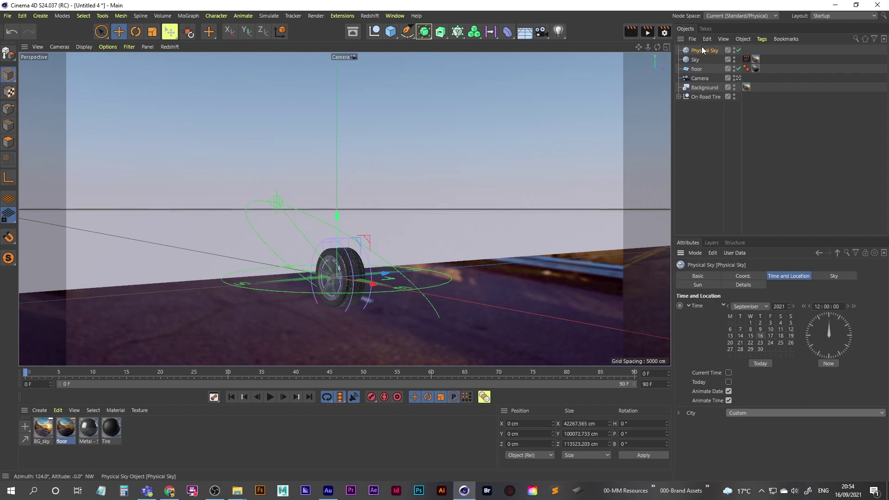
Move the Compositing tag from Sky onto Physical Sky, then select Physical Sky.
{"action": "left_click", "coordinate": [746, 59]}
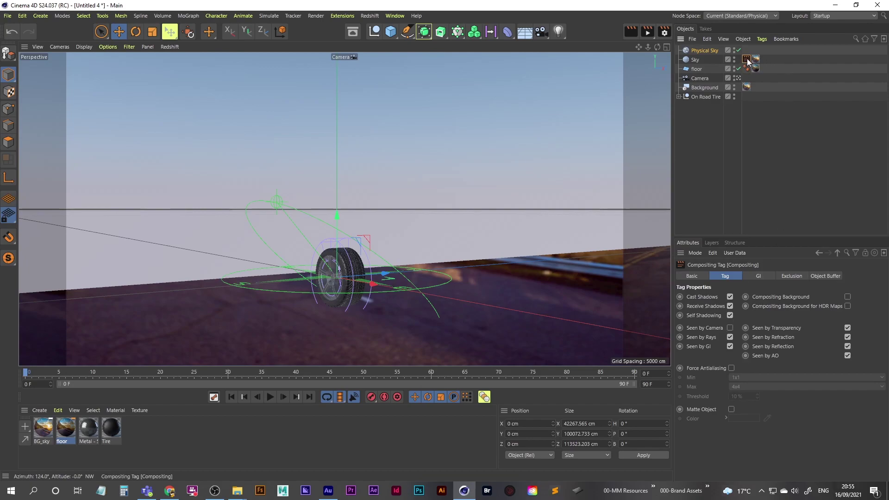
{"action": "left_click_drag", "start_coordinate": [747, 59], "coordinate": [747, 50]}
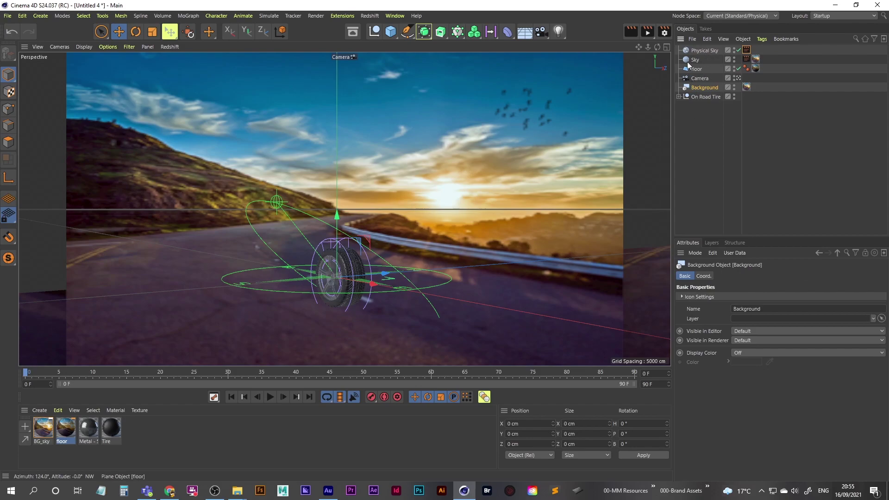
{"action": "left_click", "coordinate": [702, 51]}
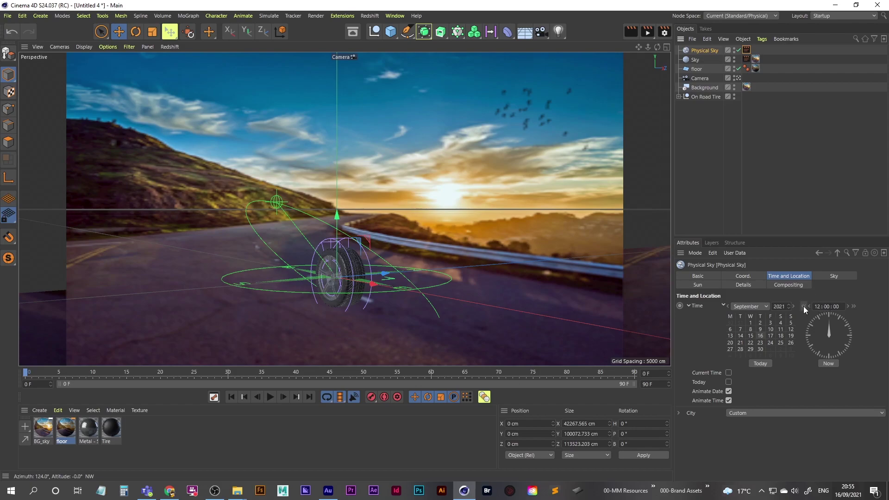
Step the Physical Sky time up to 17:00, then back one hour to 16:00:00.
{"action": "left_click", "coordinate": [855, 306]}
{"action": "left_click", "coordinate": [854, 306]}
{"action": "left_click", "coordinate": [854, 306]}
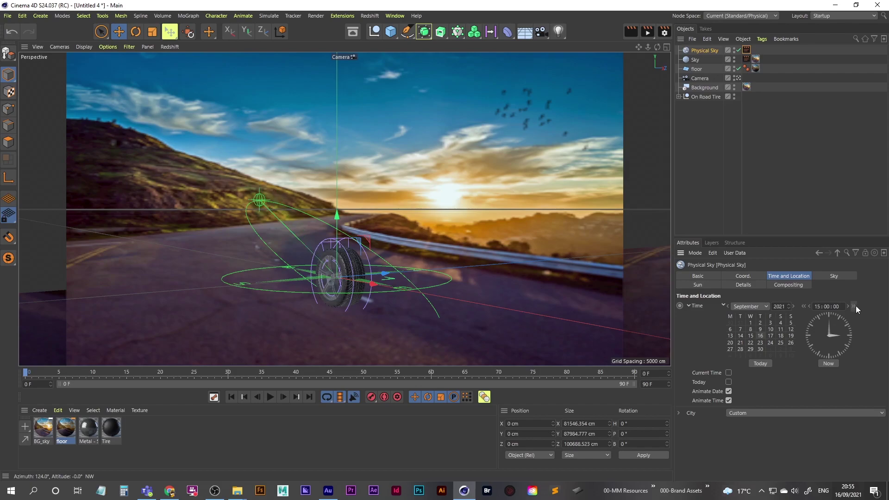
{"action": "left_click", "coordinate": [854, 306]}
{"action": "left_click", "coordinate": [854, 306]}
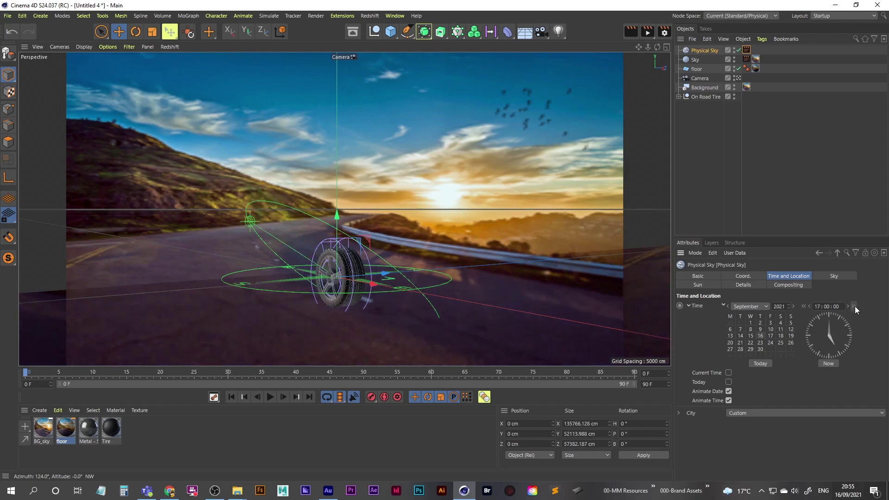
{"action": "left_click", "coordinate": [807, 307]}
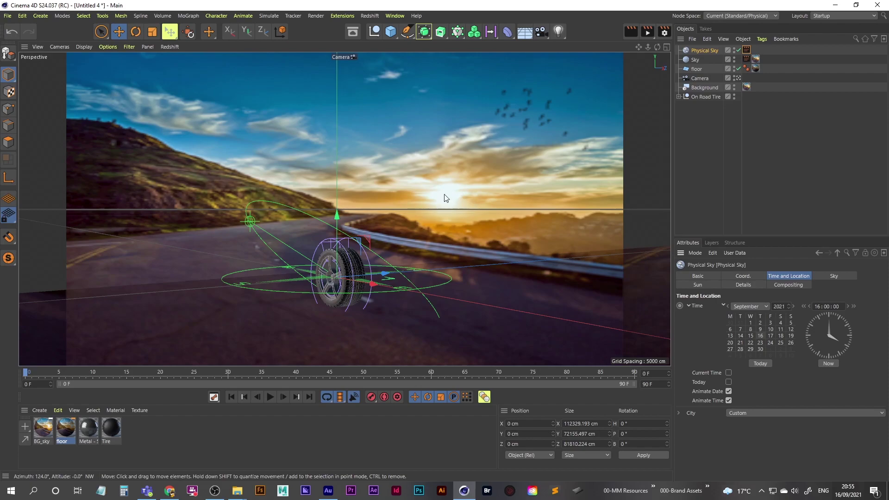
Rotate the Physical Sky heading (R.H) to 134° and render the scene again.
{"action": "left_click", "coordinate": [747, 278]}
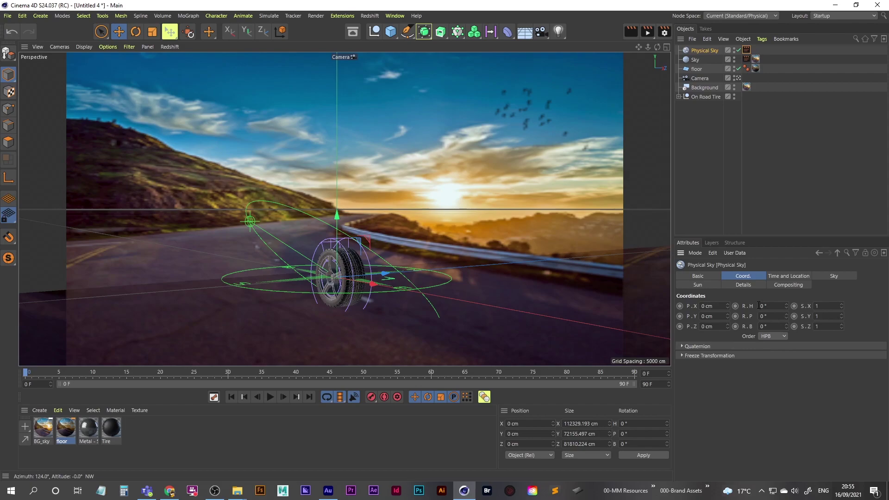
{"action": "left_click_drag", "start_coordinate": [788, 306], "coordinate": [791, 243]}
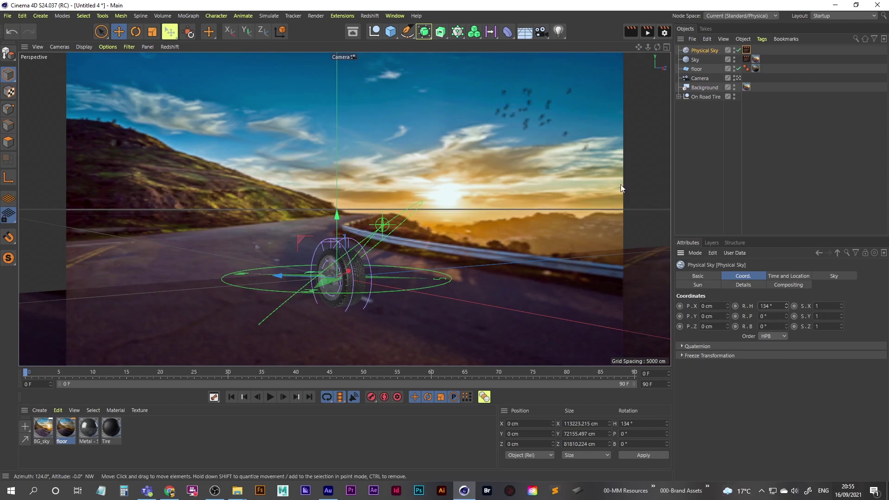
{"action": "left_click", "coordinate": [647, 31]}
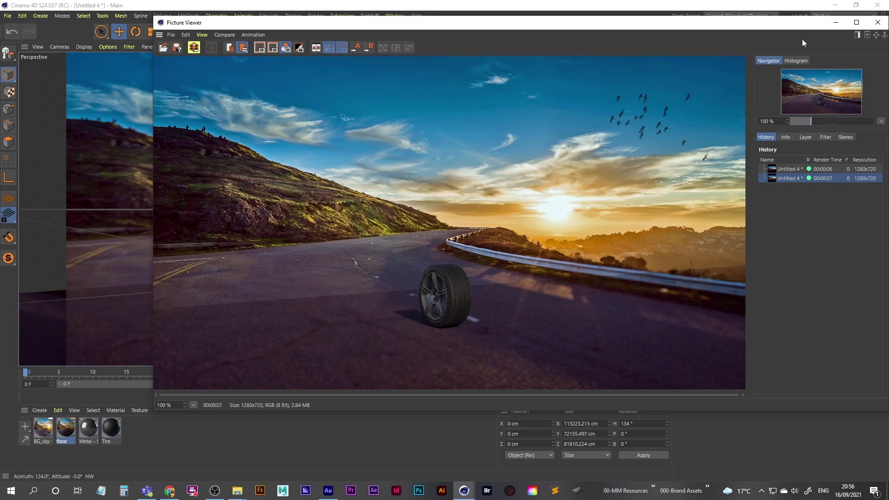
Close the render, enlarge the top view, and rotate the Physical Sky heading further round.
{"action": "left_click", "coordinate": [836, 23]}
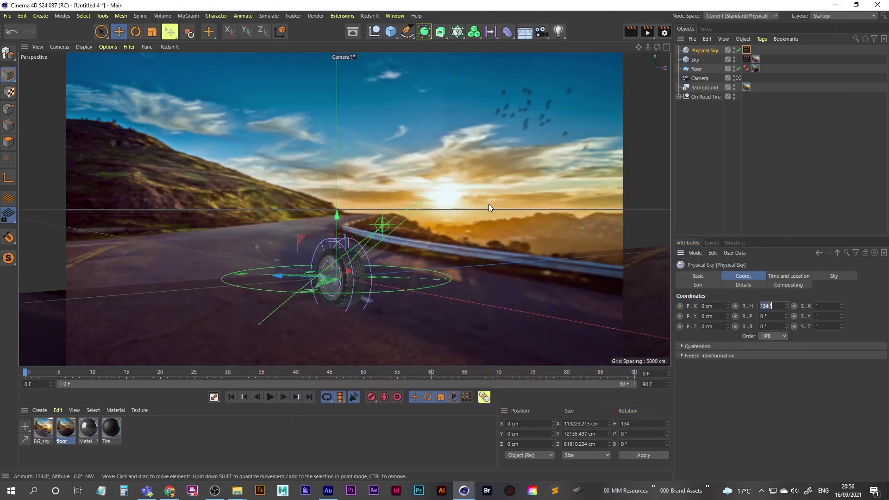
{"action": "middle_click", "coordinate": [385, 227]}
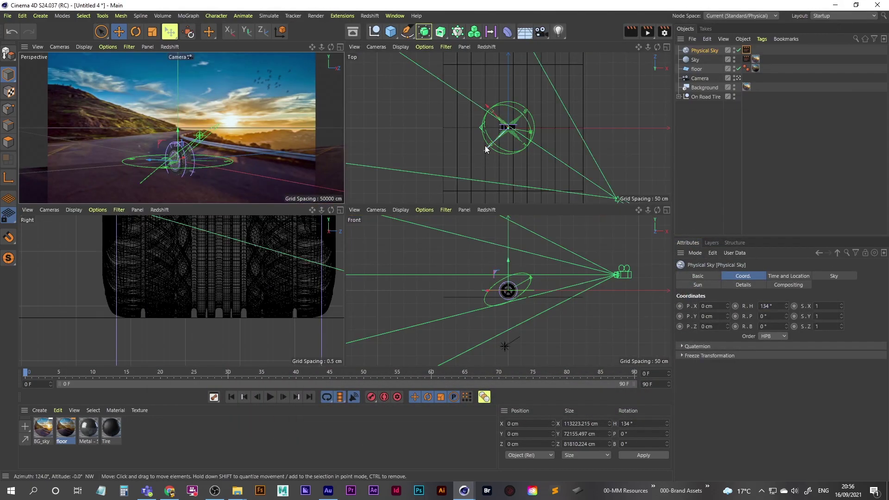
{"action": "middle_click", "coordinate": [508, 132]}
{"action": "scroll", "coordinate": [301, 248], "scroll_direction": "up", "scroll_amount": 3}
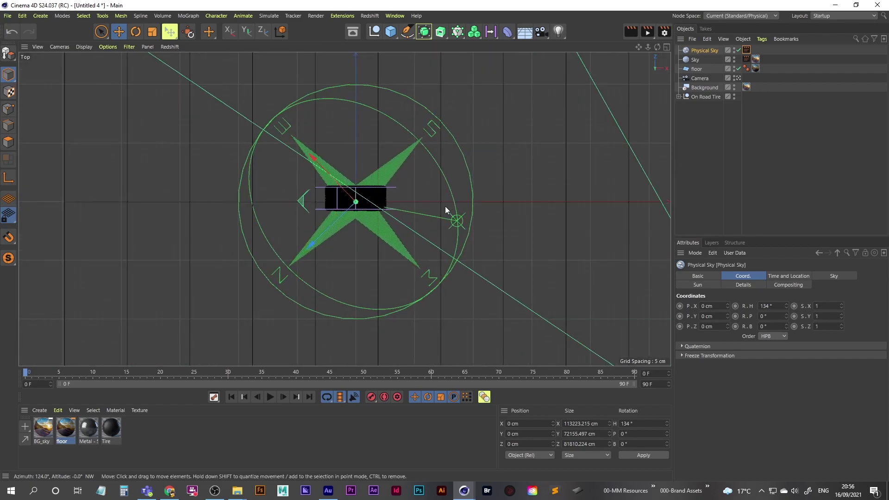
{"action": "scroll", "coordinate": [468, 212], "scroll_direction": "up", "scroll_amount": 1}
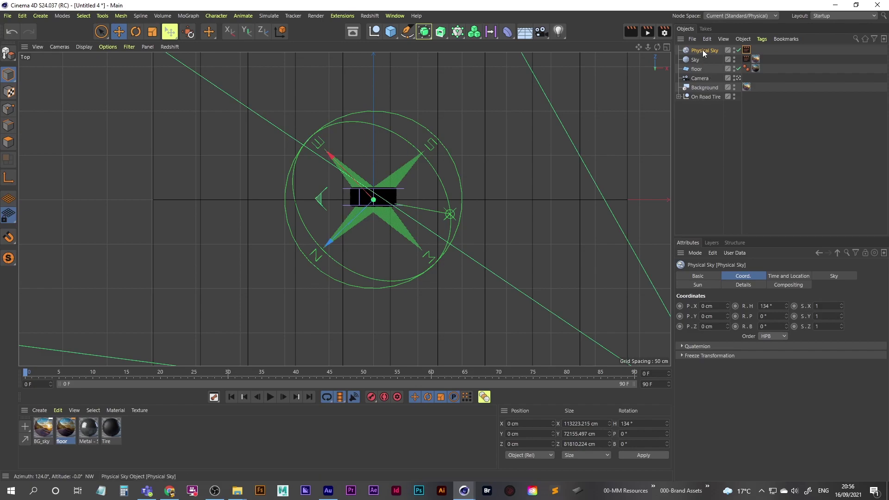
{"action": "left_click_drag", "start_coordinate": [786, 306], "coordinate": [782, 231]}
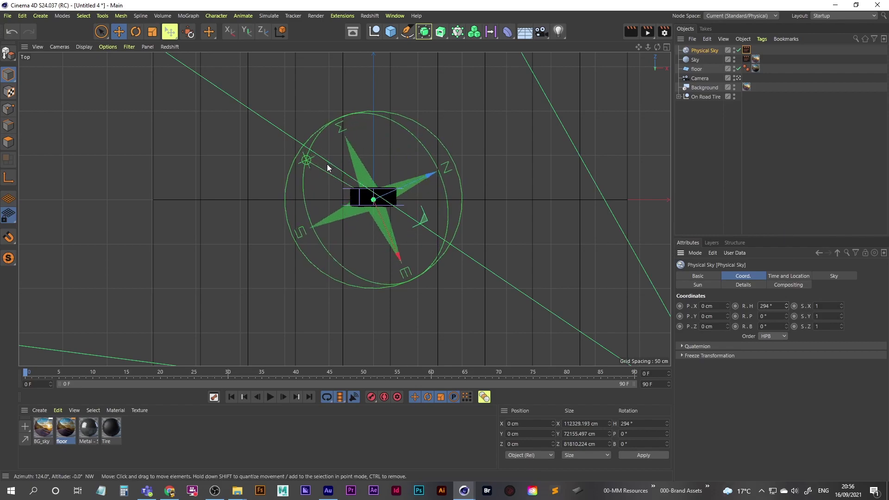
Pan the top view over the sun path, return to perspective, and fine-tune the heading to 280°.
{"action": "scroll", "coordinate": [308, 164], "scroll_direction": "down", "scroll_amount": 6}
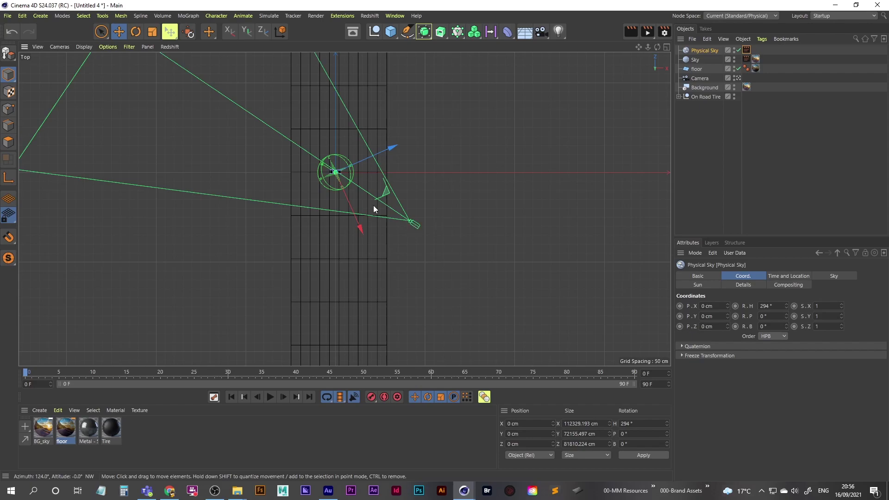
{"action": "middle_click_drag", "start_coordinate": [374, 205], "coordinate": [404, 238]}
{"action": "middle_click_drag", "start_coordinate": [207, 107], "coordinate": [287, 185]}
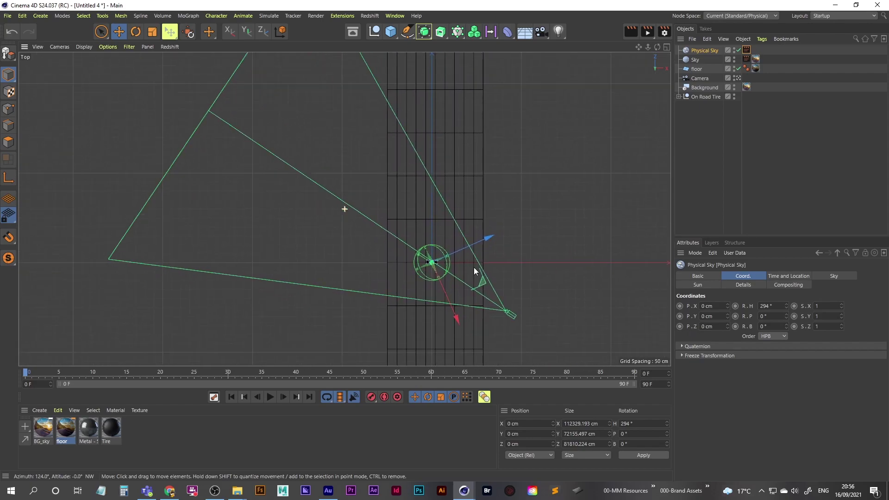
{"action": "scroll", "coordinate": [379, 205], "scroll_direction": "up", "scroll_amount": 8}
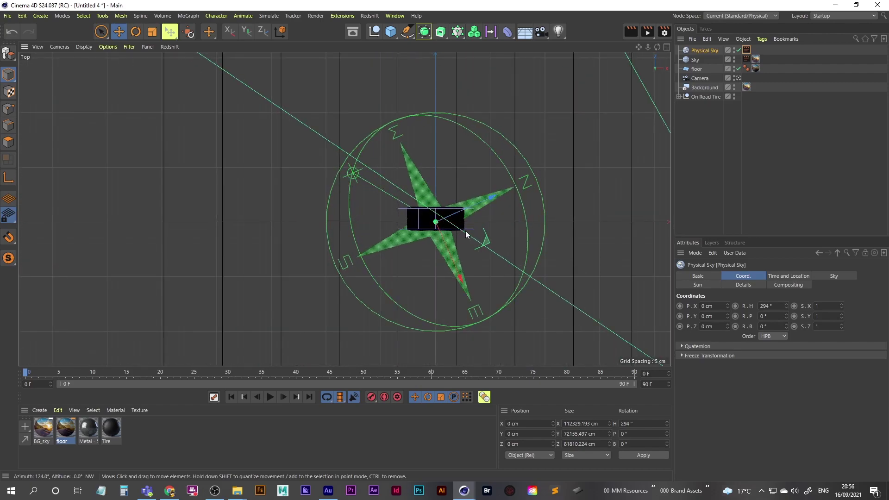
{"action": "middle_click", "coordinate": [259, 121]}
{"action": "middle_click", "coordinate": [258, 121]}
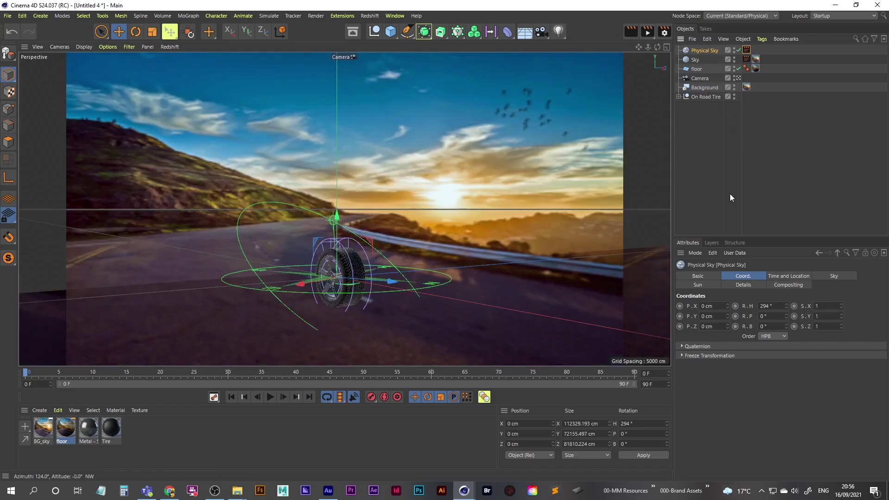
{"action": "left_click_drag", "start_coordinate": [786, 305], "coordinate": [786, 313]}
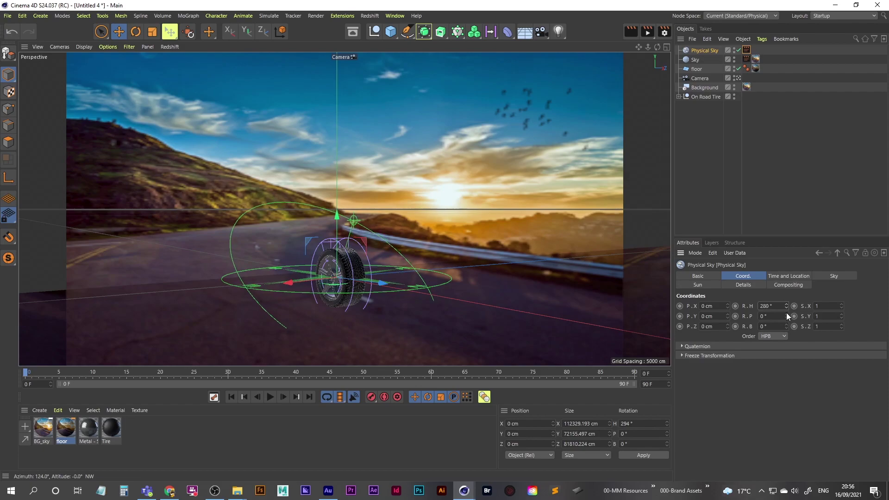
Render the scene with the 280° sky heading, shifting the Picture Viewer aside to watch.
{"action": "left_click", "coordinate": [648, 31]}
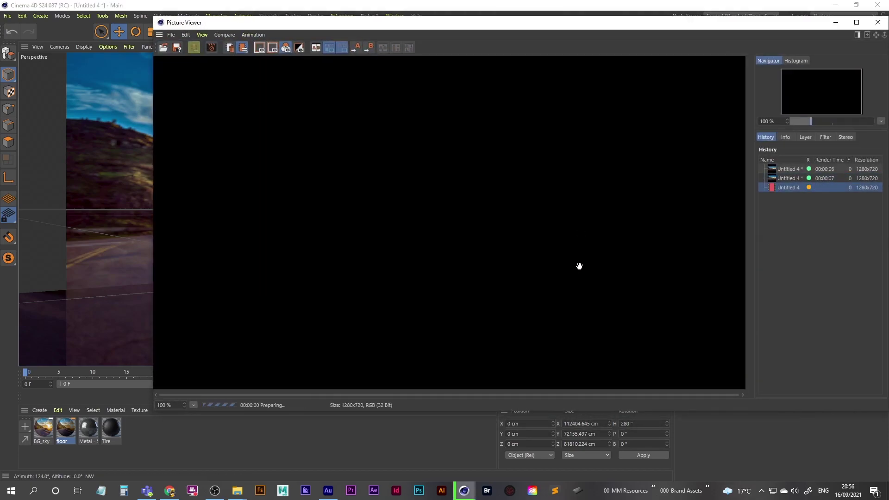
{"action": "left_click_drag", "start_coordinate": [726, 34], "coordinate": [402, 65]}
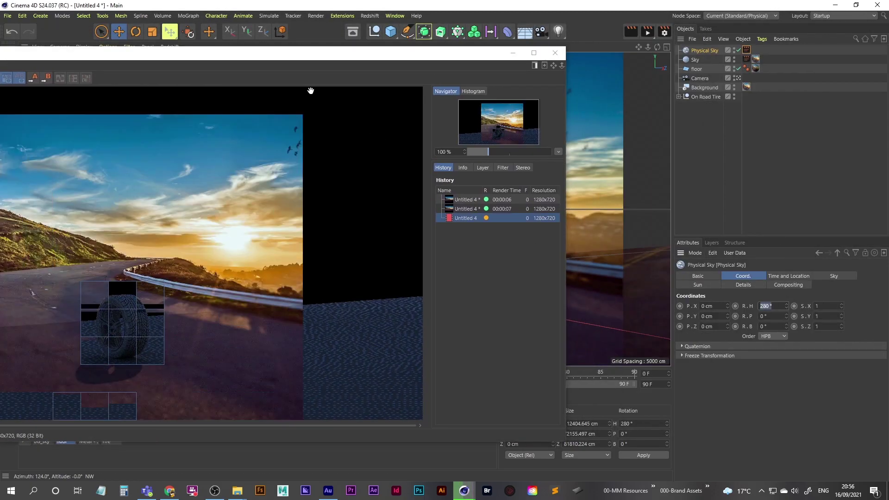
{"action": "left_click_drag", "start_coordinate": [292, 60], "coordinate": [549, 33]}
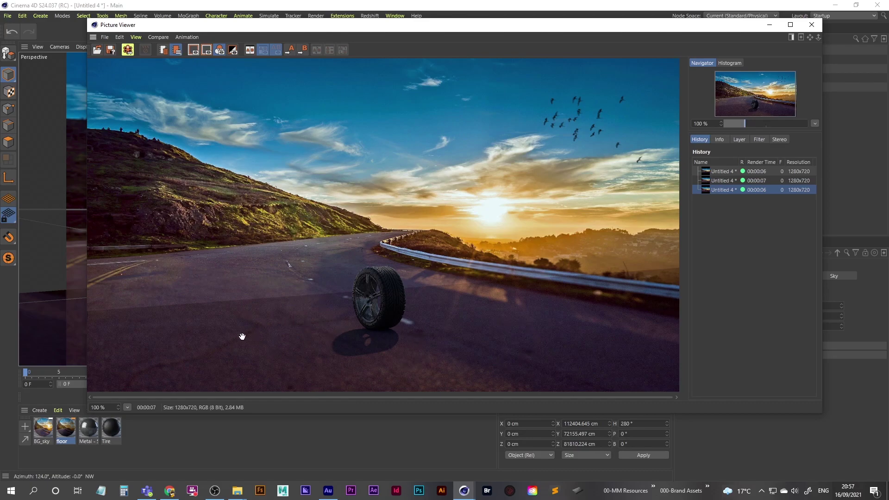
Add a Compositing tag with Compositing Background enabled to the floor plane.
{"action": "left_click", "coordinate": [811, 24]}
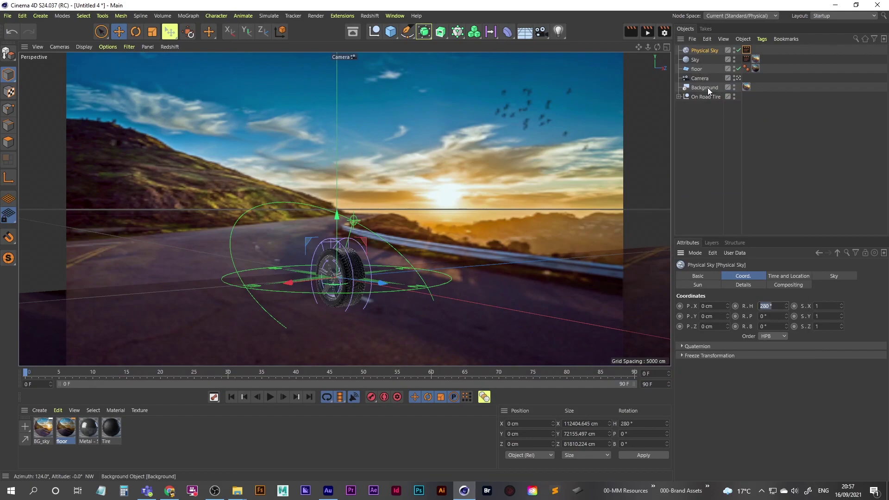
{"action": "left_click", "coordinate": [708, 88]}
{"action": "left_click", "coordinate": [699, 70]}
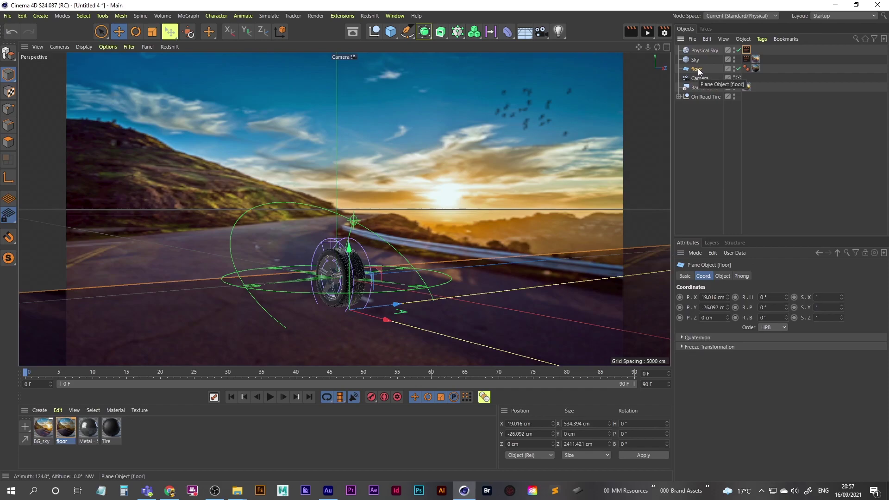
{"action": "right_click", "coordinate": [700, 69]}
{"action": "mouse_move", "coordinate": [770, 149]}
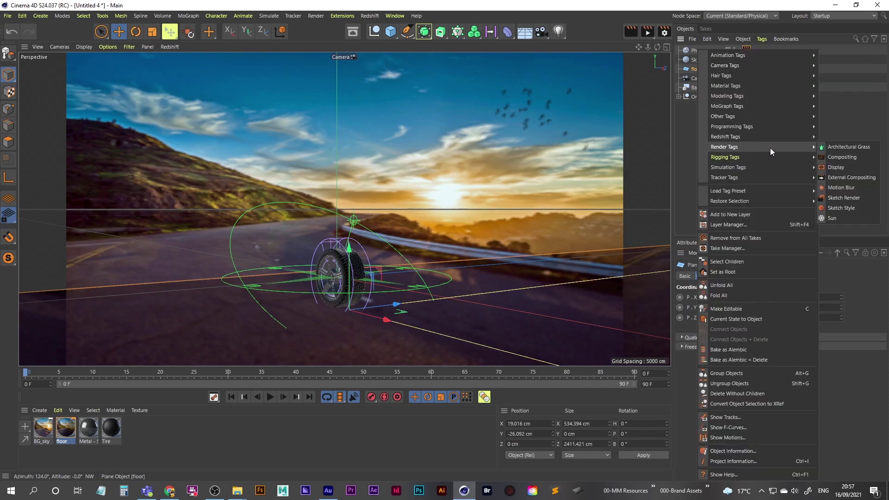
{"action": "left_click", "coordinate": [854, 157]}
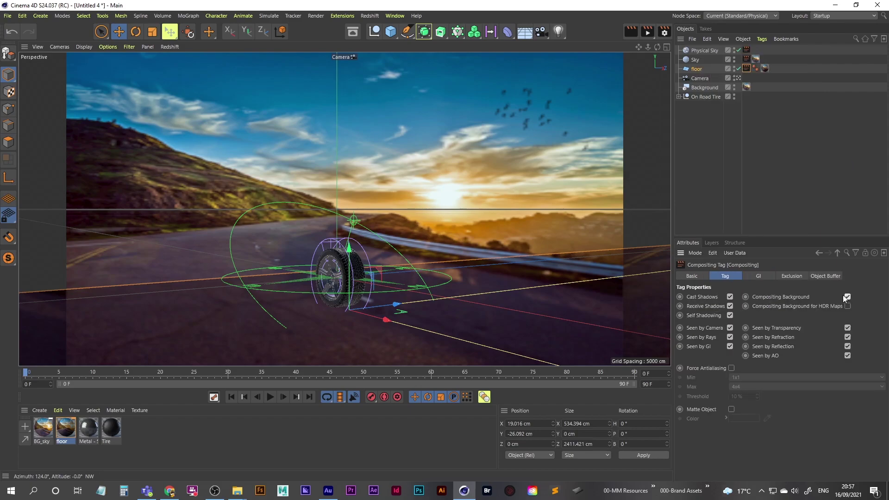
Re-render the scene, compare it with the previous History render, and minimize the viewer.
{"action": "left_click", "coordinate": [647, 31]}
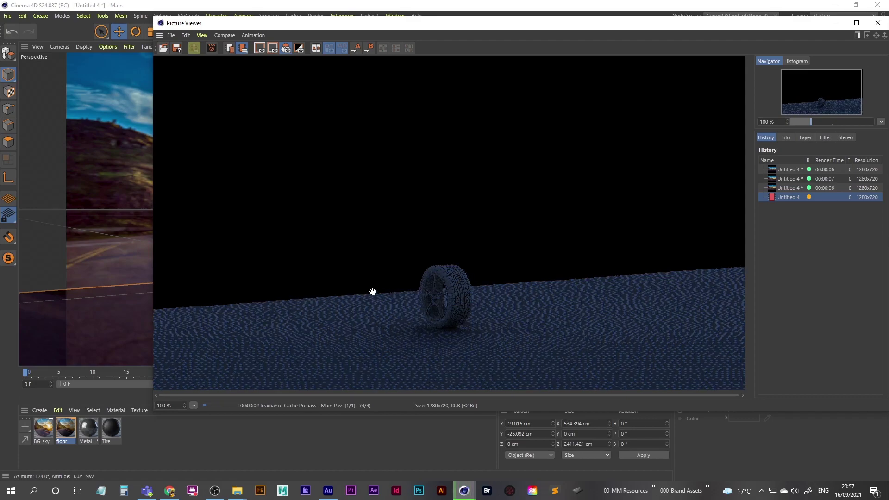
{"action": "left_click", "coordinate": [789, 188]}
{"action": "left_click", "coordinate": [781, 197]}
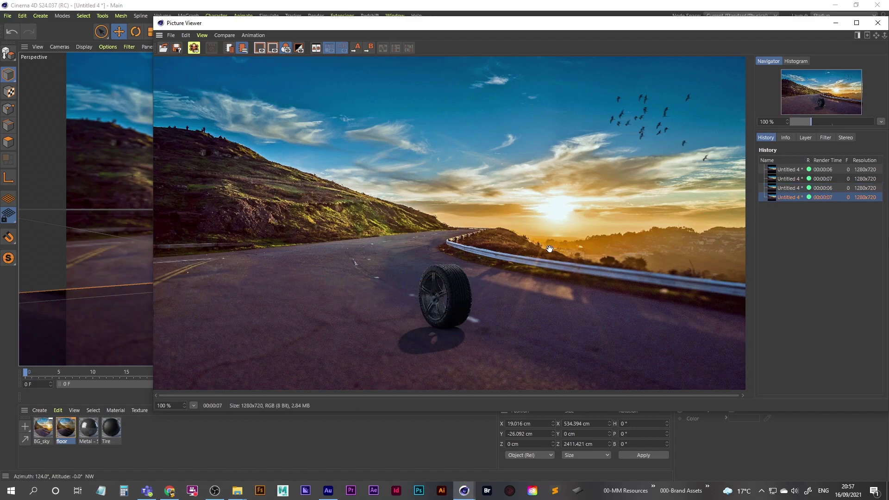
{"action": "left_click", "coordinate": [836, 22]}
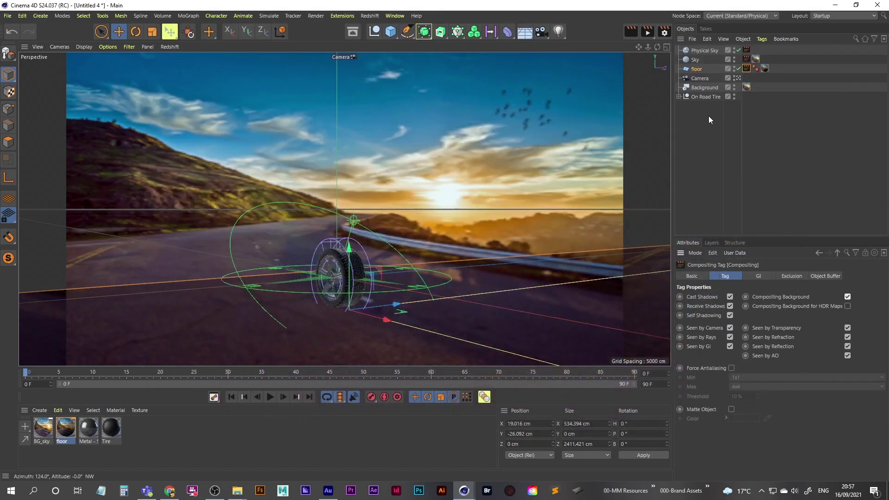
Set the Physical Sky time to 17:00:00, render again, and minimize the Picture Viewer.
{"action": "left_click", "coordinate": [702, 50]}
{"action": "left_click", "coordinate": [792, 277]}
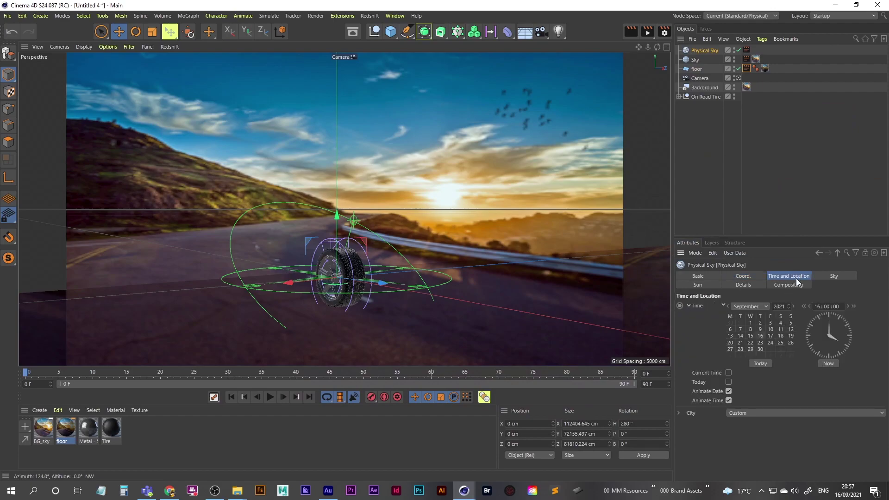
{"action": "left_click", "coordinate": [854, 307]}
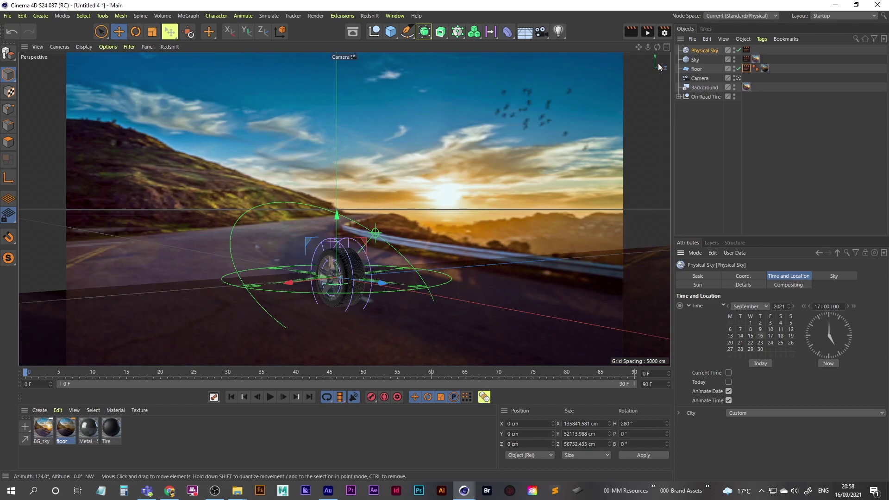
{"action": "left_click", "coordinate": [647, 32]}
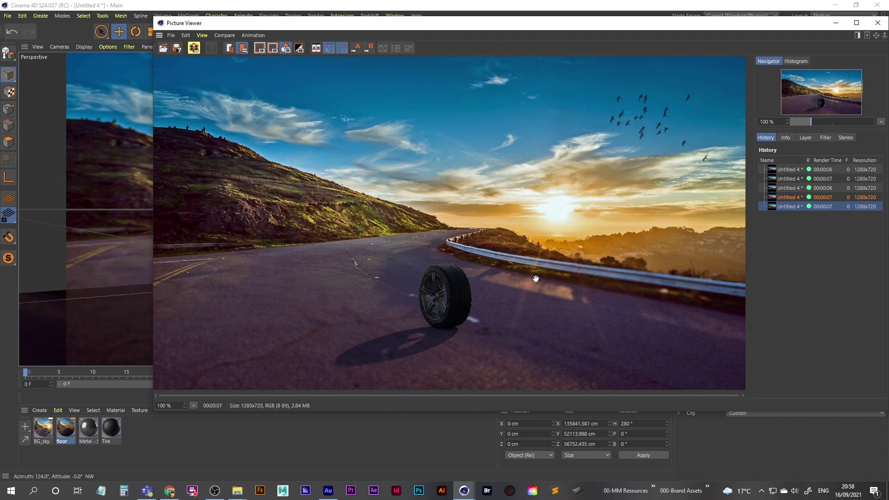
{"action": "left_click", "coordinate": [836, 22]}
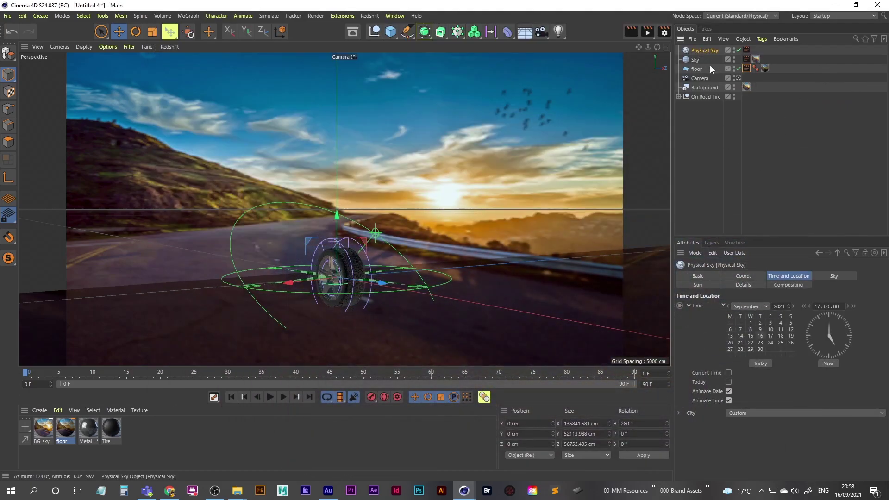
Rotate the Physical Sky heading to 289°, render, then minimize the Picture Viewer.
{"action": "left_click", "coordinate": [744, 277]}
{"action": "left_click_drag", "start_coordinate": [789, 306], "coordinate": [788, 301]}
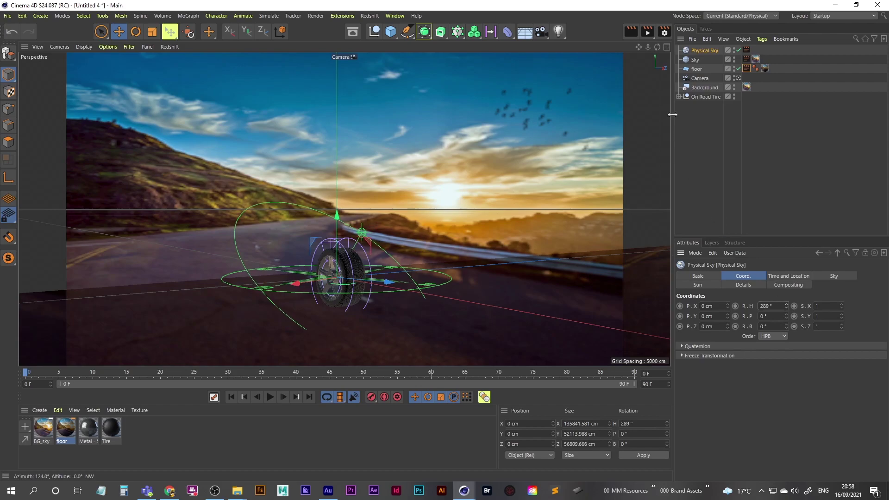
{"action": "left_click", "coordinate": [648, 32]}
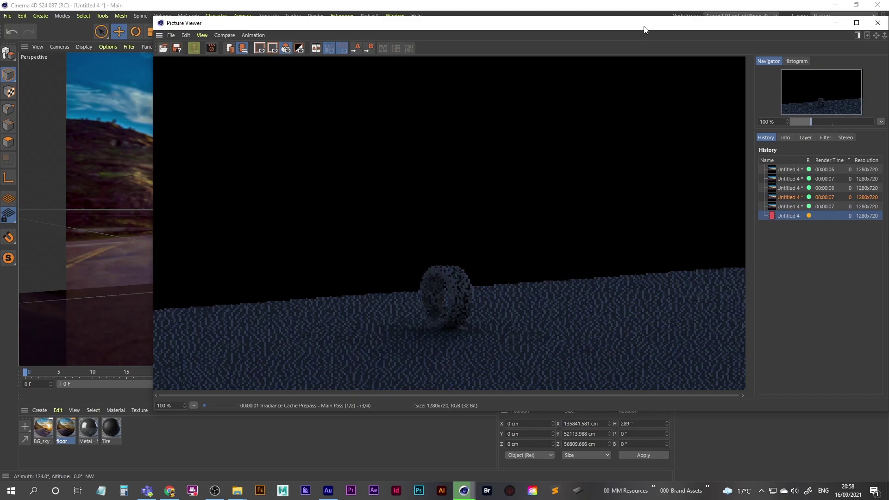
{"action": "left_click_drag", "start_coordinate": [643, 22], "coordinate": [545, 31]}
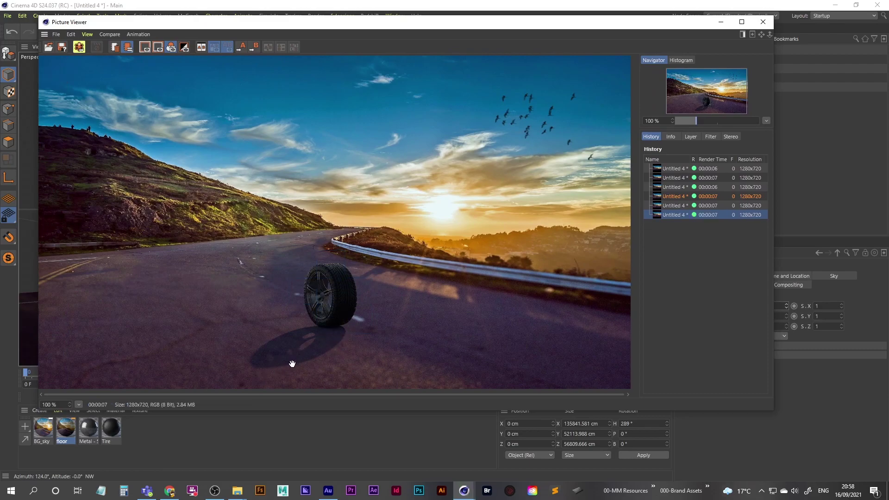
{"action": "left_click", "coordinate": [721, 23]}
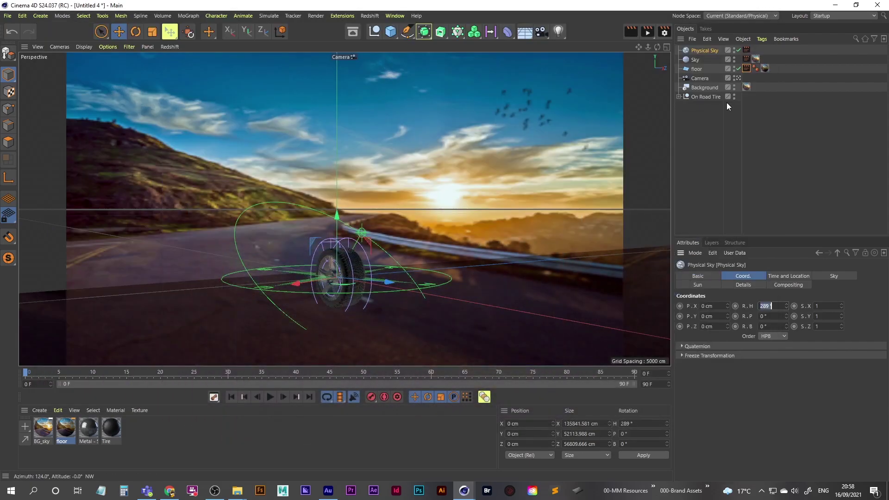
Set the Physical Sky time to 17:30:00 and render the sunset shadow.
{"action": "left_click", "coordinate": [804, 277]}
{"action": "left_click", "coordinate": [854, 306]}
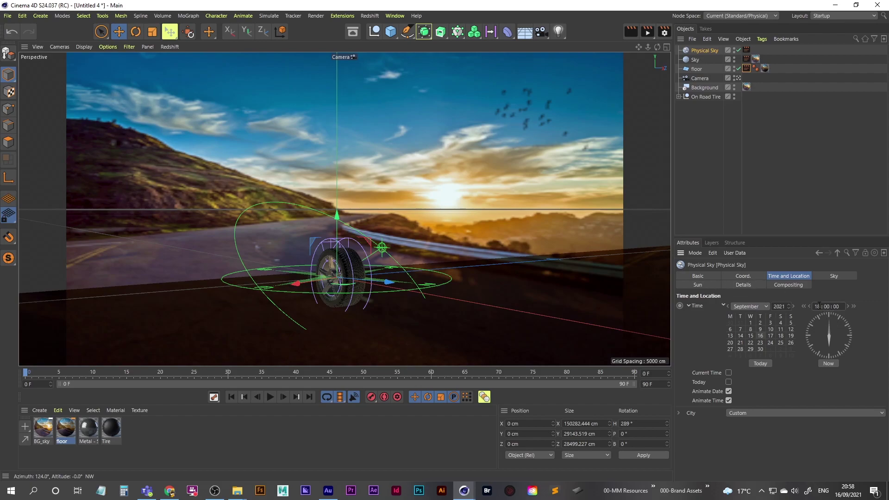
{"action": "left_click", "coordinate": [804, 306]}
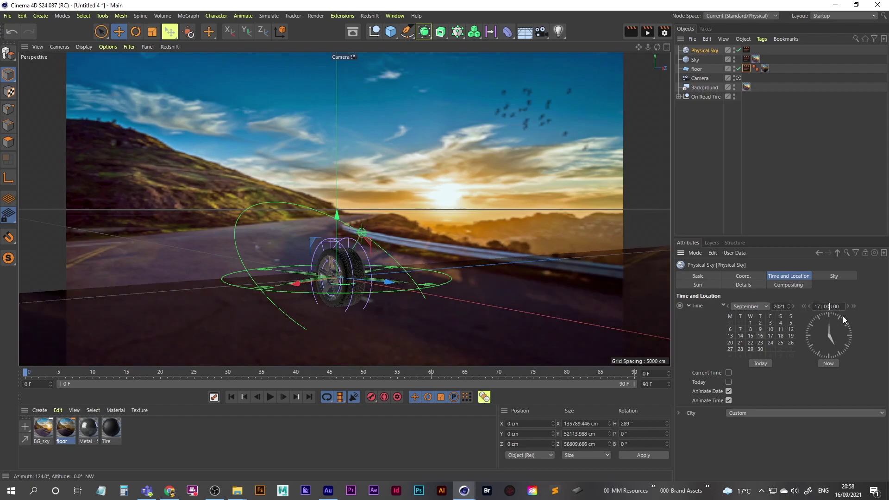
{"action": "key", "text": "Return"}
{"action": "left_click", "coordinate": [647, 31]}
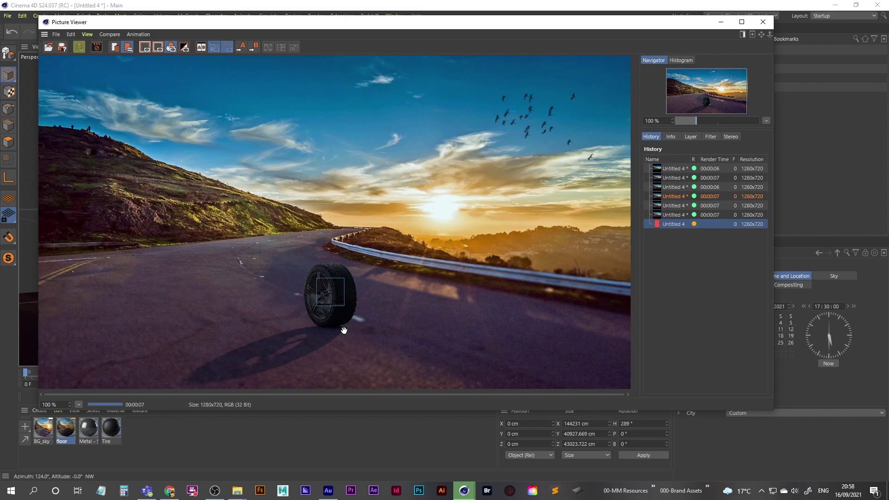
{"action": "left_click", "coordinate": [720, 22]}
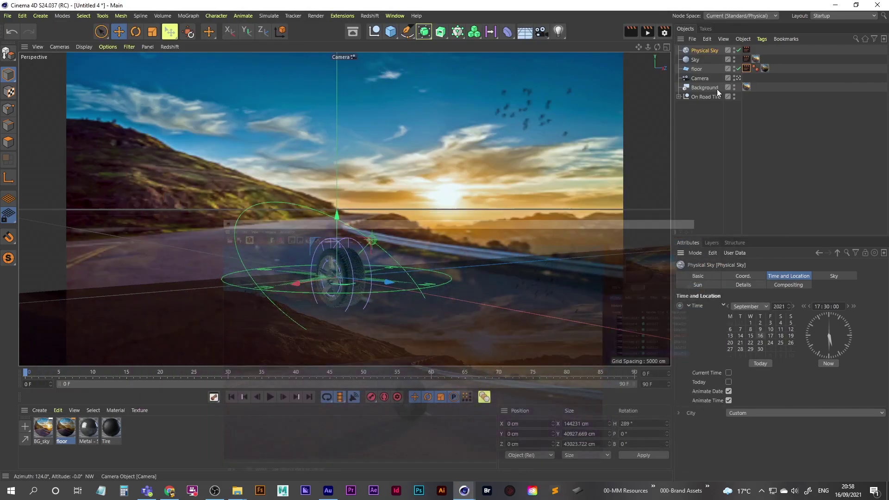
Turn the sky's R.H heading to 297° and render again.
{"action": "left_click", "coordinate": [741, 276]}
{"action": "left_click_drag", "start_coordinate": [787, 304], "coordinate": [787, 302]}
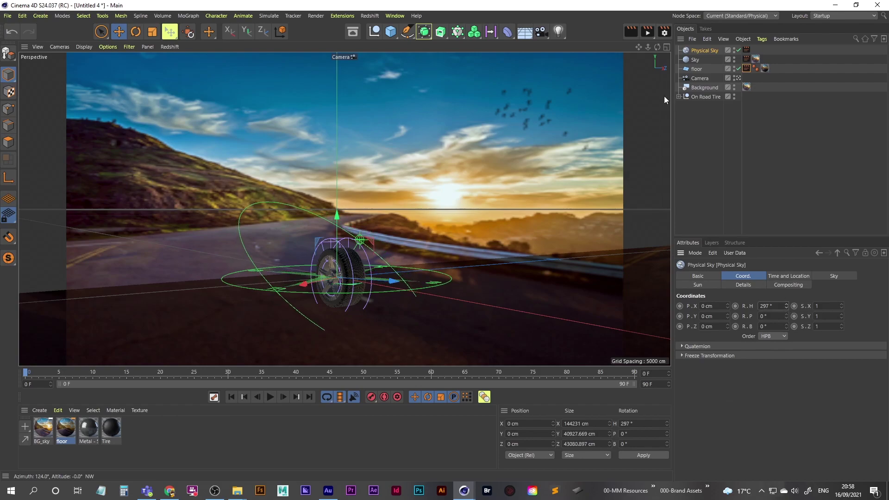
{"action": "left_click", "coordinate": [647, 31]}
{"action": "left_click_drag", "start_coordinate": [558, 28], "coordinate": [451, 39]}
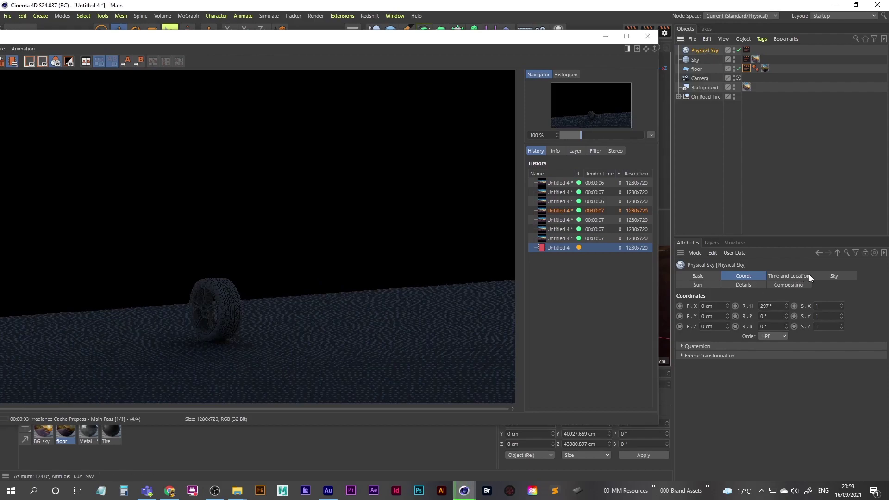
{"action": "left_click", "coordinate": [698, 285]}
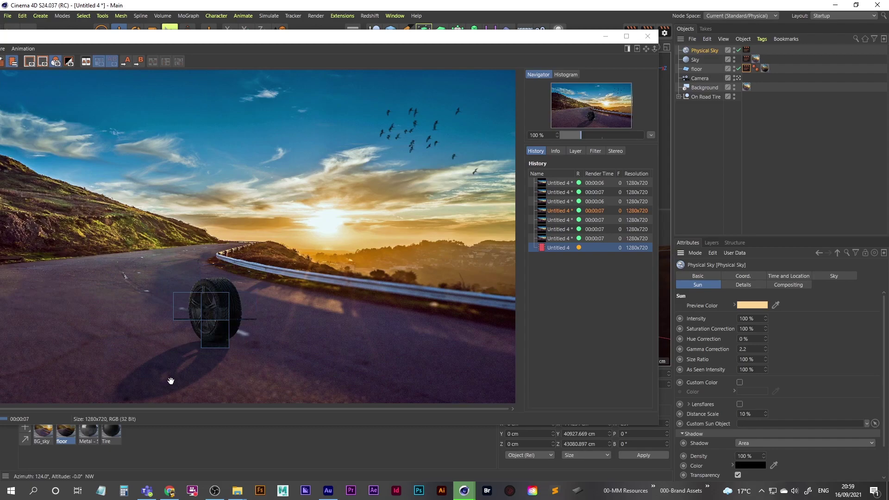
Lower the sun's Shadow Density to 80% and close the Picture Viewer.
{"action": "left_click", "coordinate": [757, 455]}
{"action": "type", "text": "80"}
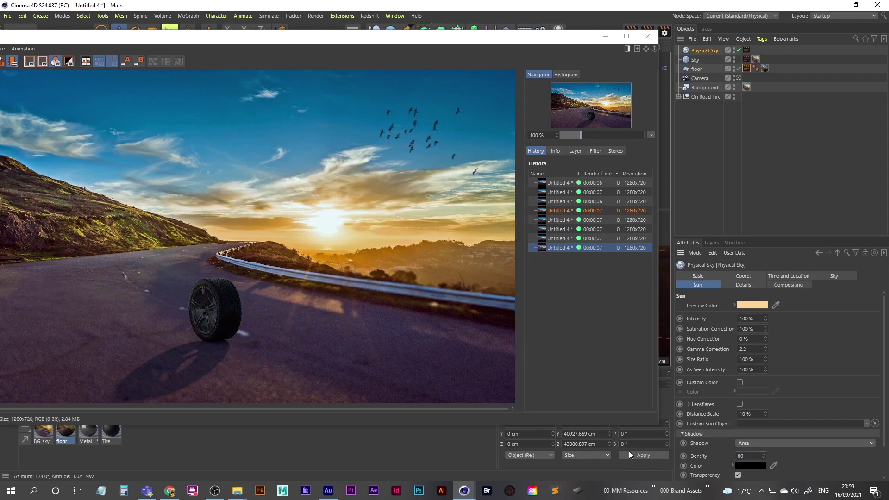
{"action": "left_click", "coordinate": [647, 36]}
Place an Interactive Render Region (Alt+R) over the tire and its shadow.
{"action": "key", "text": "alt+r"}
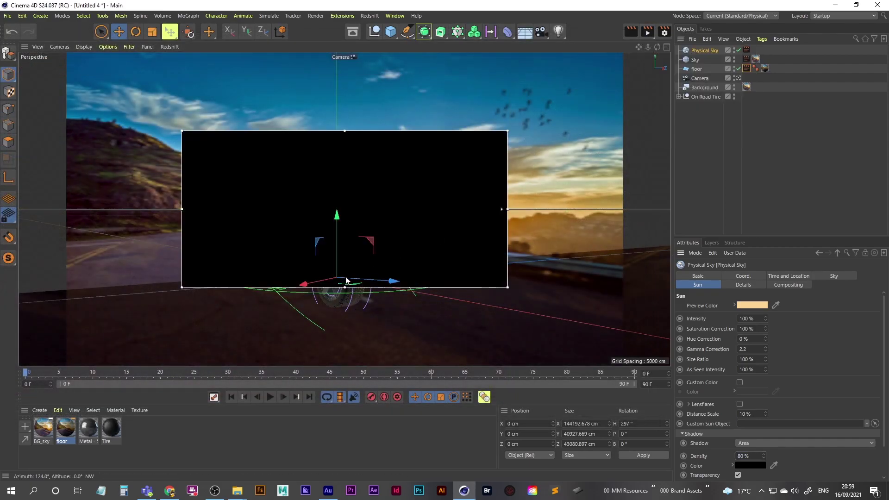
{"action": "left_click_drag", "start_coordinate": [402, 137], "coordinate": [282, 266]}
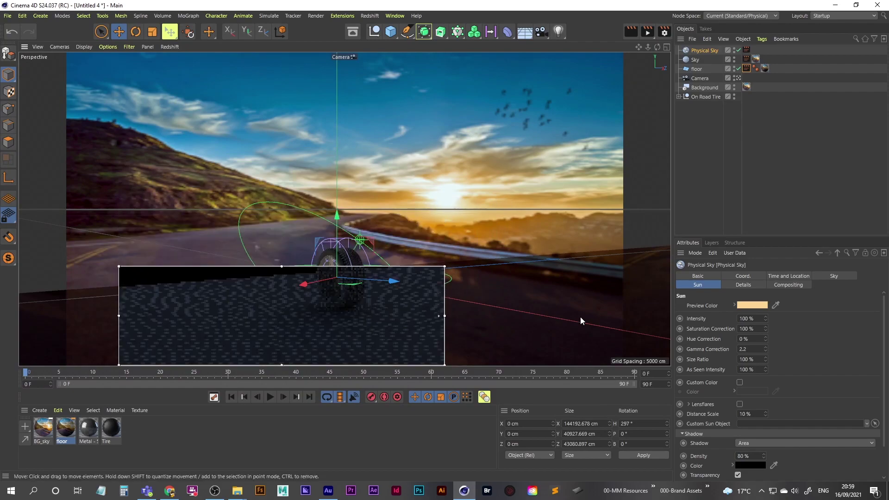
{"action": "left_click", "coordinate": [596, 315]}
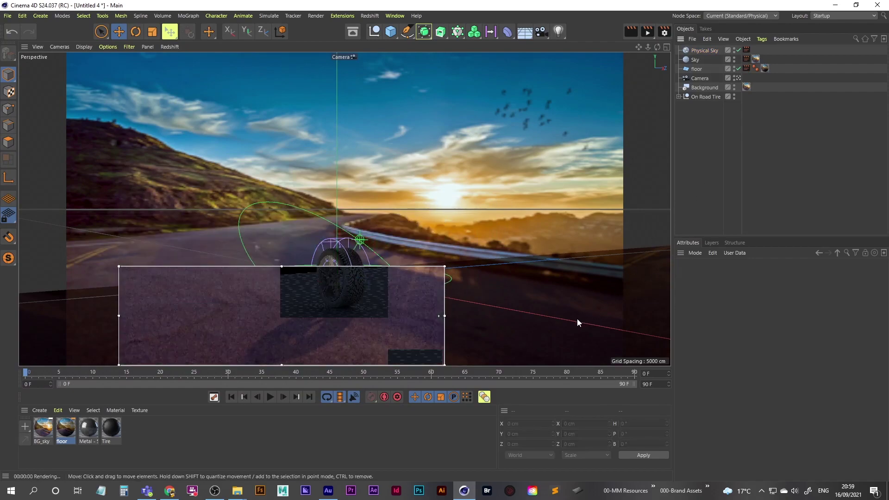
{"action": "left_click", "coordinate": [613, 289]}
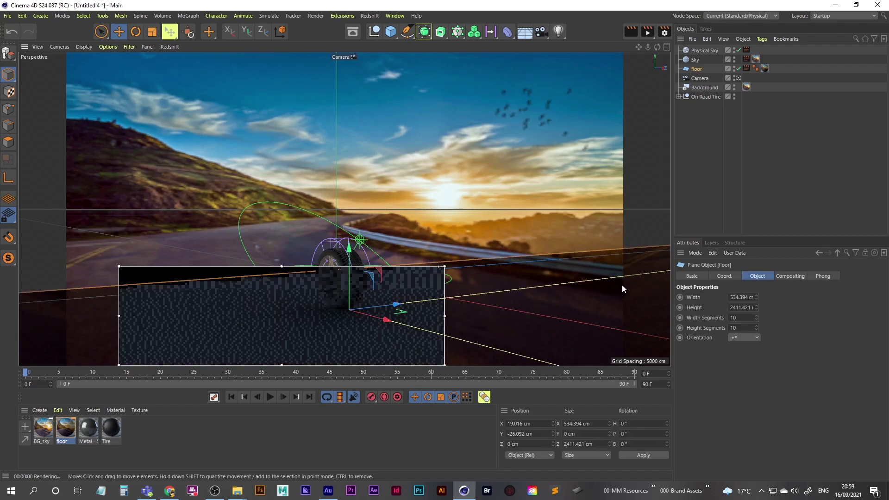
{"action": "left_click", "coordinate": [692, 159]}
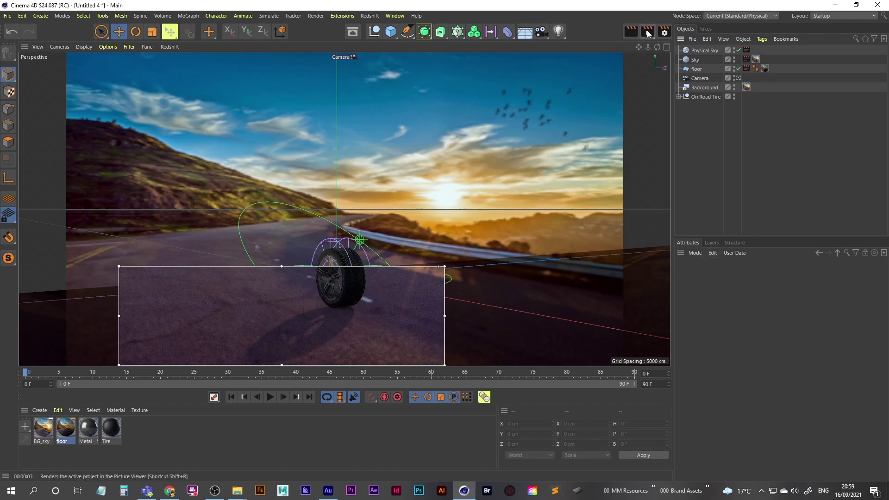
Turn off the render region, render to Picture Viewer, then zoom into the tire and back to 100%.
{"action": "left_click_drag", "start_coordinate": [648, 33], "coordinate": [686, 84]}
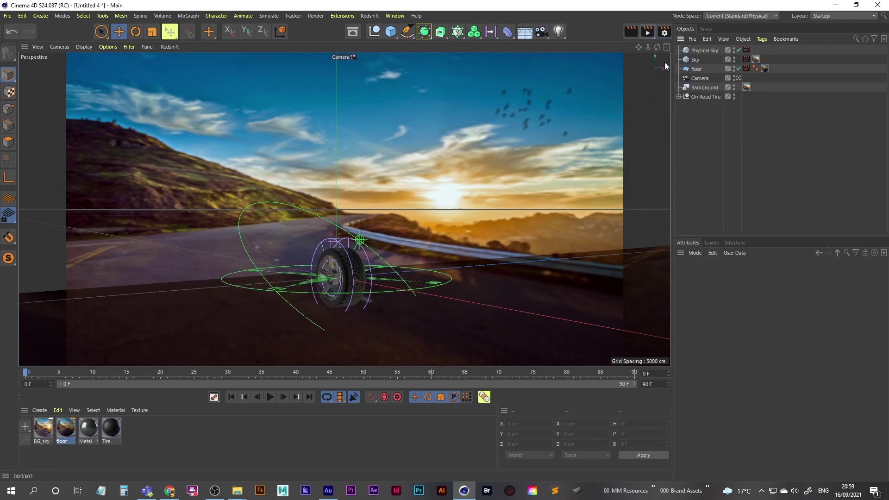
{"action": "left_click", "coordinate": [648, 34]}
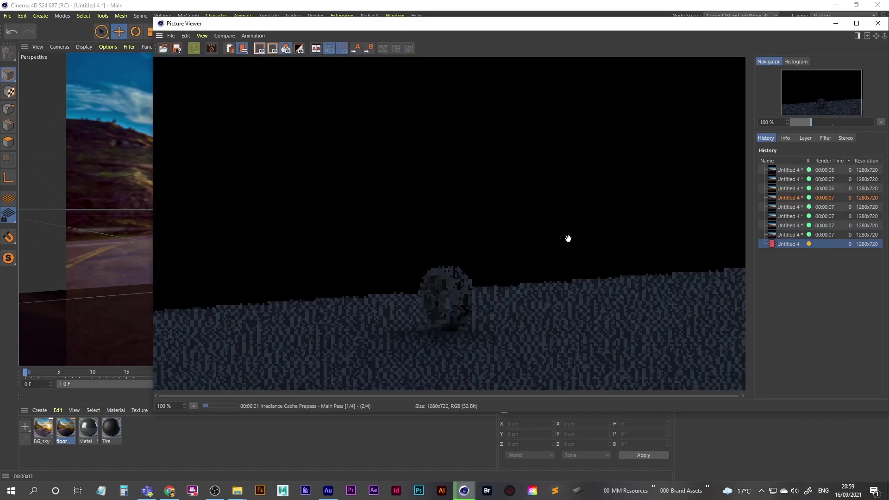
{"action": "left_click_drag", "start_coordinate": [583, 29], "coordinate": [483, 44]}
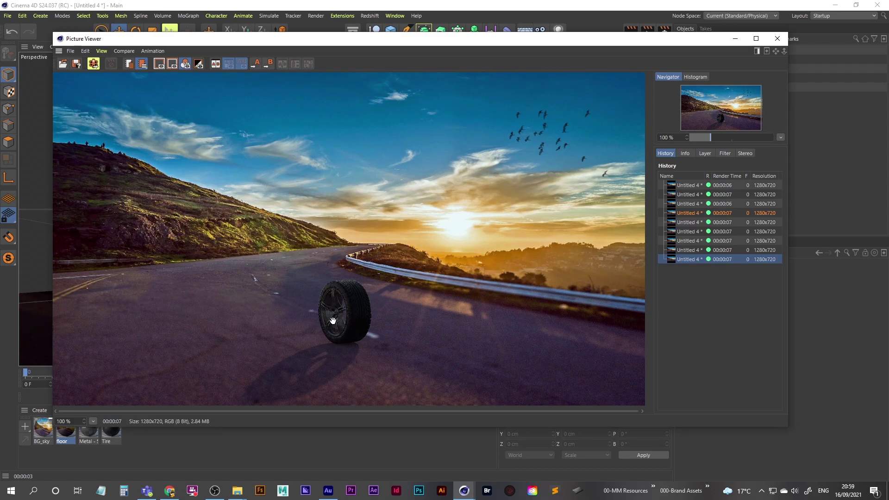
{"action": "scroll", "coordinate": [335, 324], "scroll_direction": "down", "scroll_amount": 1}
{"action": "left_click_drag", "start_coordinate": [703, 137], "coordinate": [723, 138]}
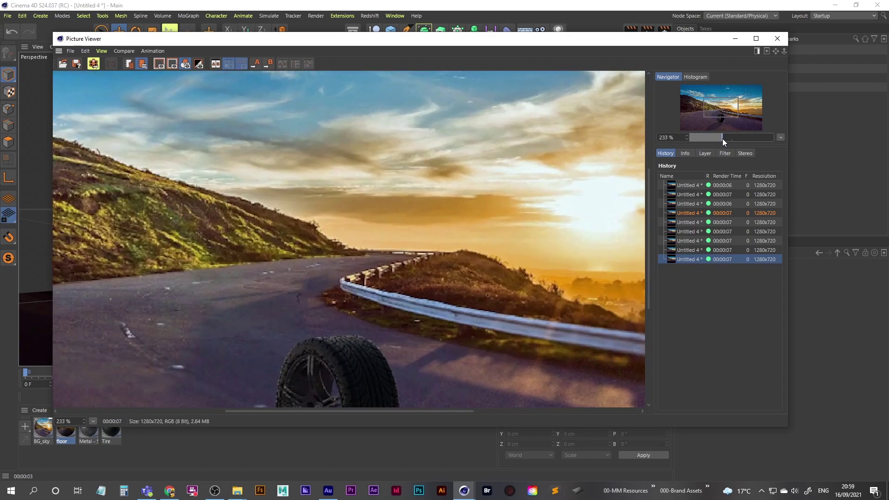
{"action": "left_click_drag", "start_coordinate": [295, 381], "coordinate": [295, 268]}
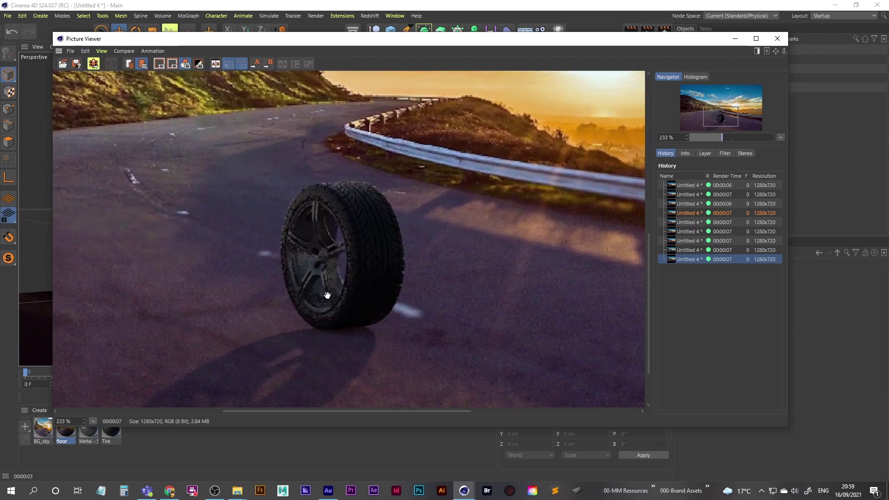
{"action": "left_click_drag", "start_coordinate": [724, 137], "coordinate": [713, 137]}
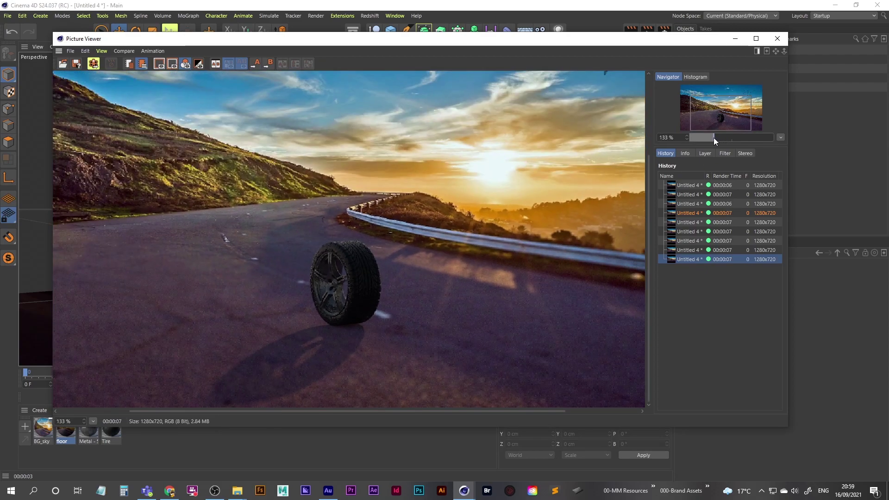
{"action": "scroll", "coordinate": [338, 283], "scroll_direction": "down", "scroll_amount": 2}
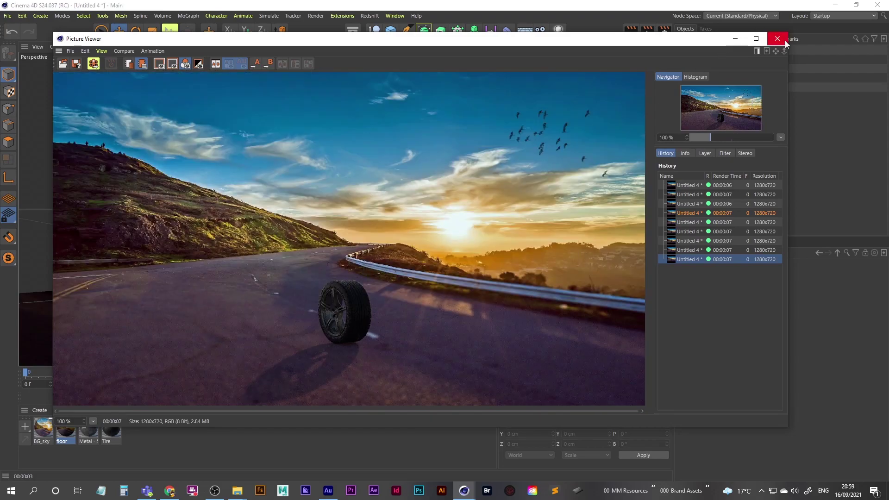
Change Render Settings anti-aliasing from Geometry to Best.
{"action": "left_click", "coordinate": [782, 39]}
{"action": "left_click", "coordinate": [665, 32]}
{"action": "left_click", "coordinate": [523, 88]}
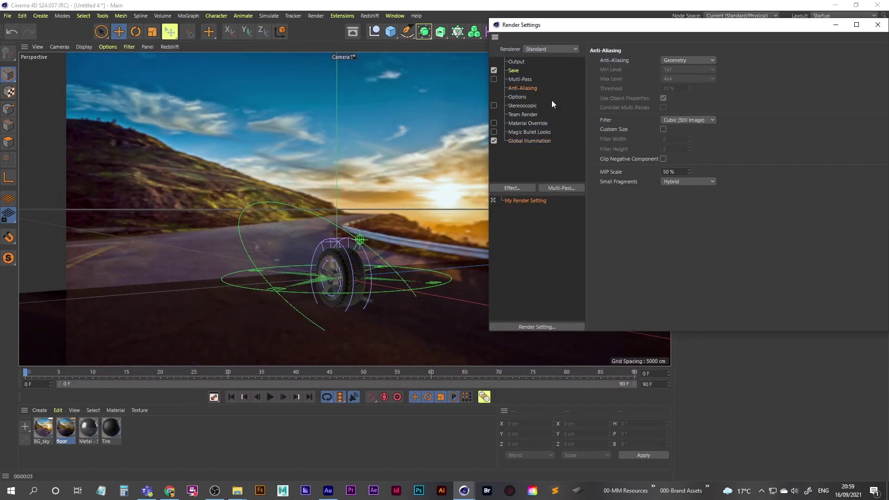
{"action": "left_click_drag", "start_coordinate": [676, 24], "coordinate": [506, 72]}
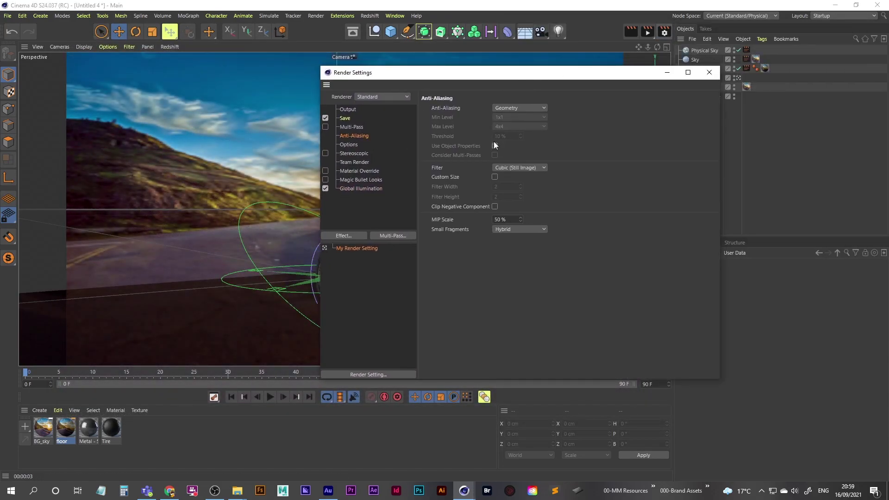
{"action": "left_click", "coordinate": [514, 107]}
{"action": "left_click", "coordinate": [523, 139]}
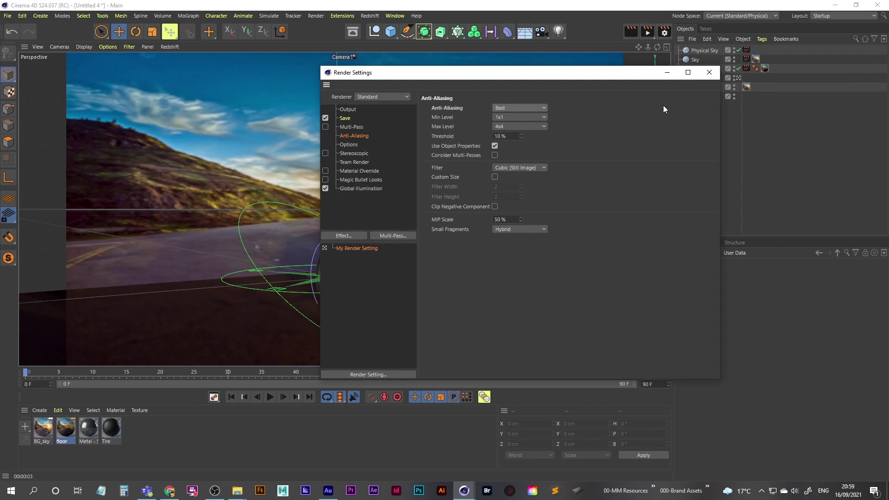
{"action": "left_click", "coordinate": [709, 72]}
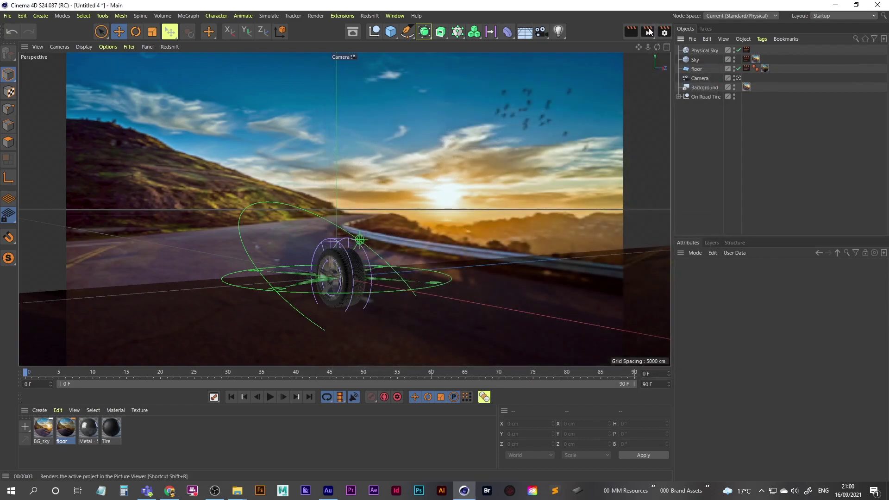
Re-render with Shift+R and compare against the previous render in history.
{"action": "key", "text": "shift+r"}
{"action": "left_click_drag", "start_coordinate": [519, 22], "coordinate": [392, 42]}
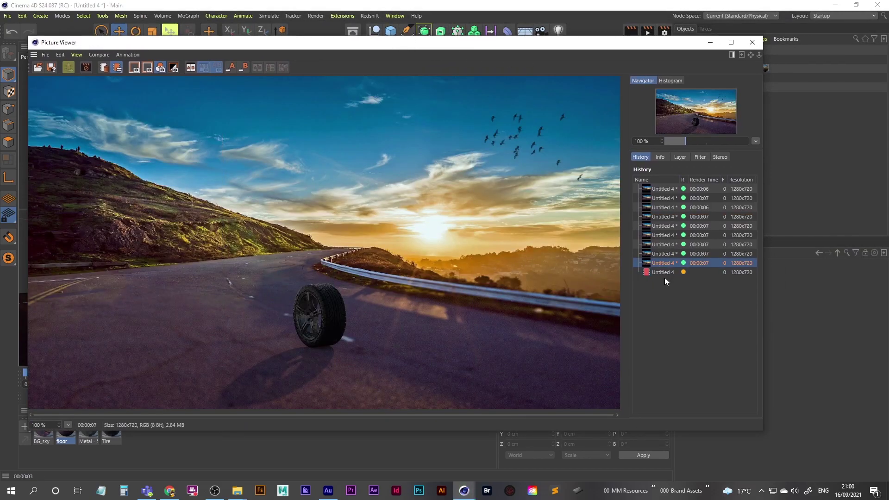
{"action": "left_click", "coordinate": [665, 277]}
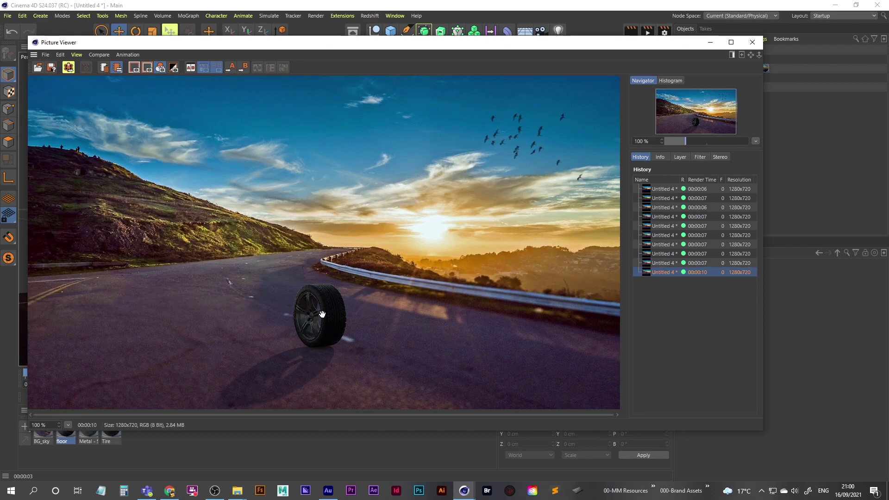
Add an Ambient Occlusion effect in Render Settings.
{"action": "left_click", "coordinate": [752, 42]}
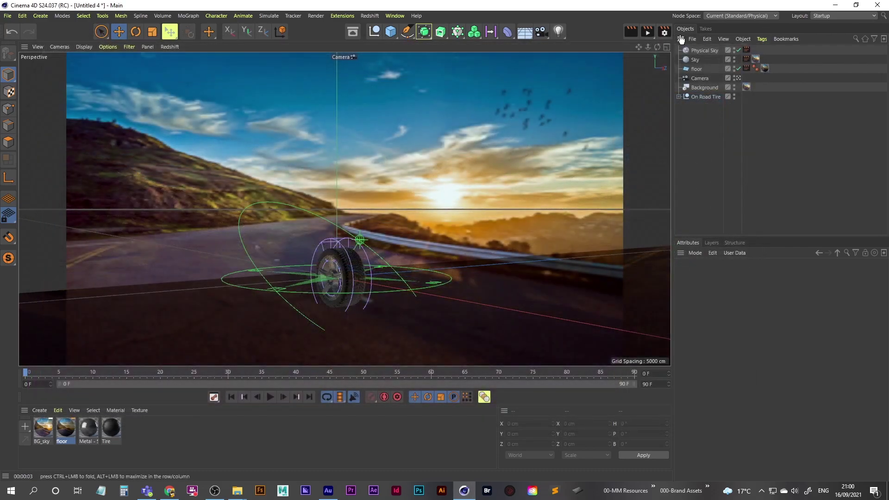
{"action": "key", "text": "ctrl+b"}
{"action": "left_click", "coordinate": [514, 191]}
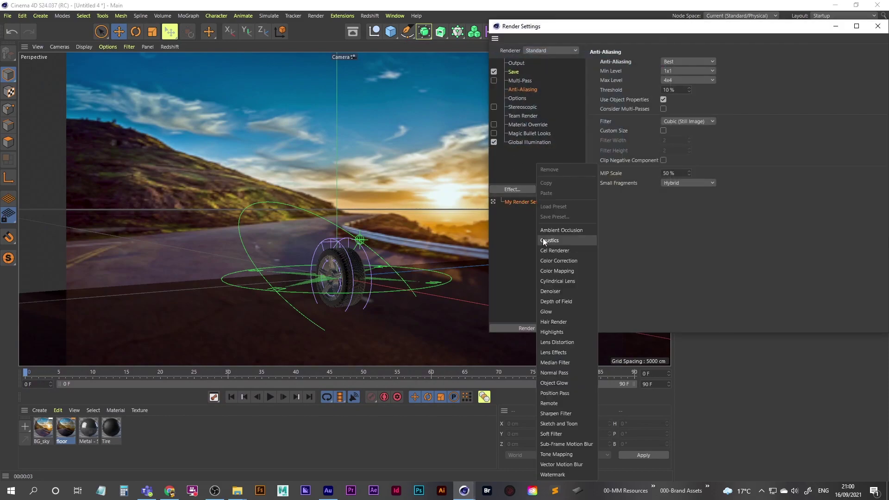
{"action": "left_click", "coordinate": [563, 234]}
{"action": "left_click_drag", "start_coordinate": [647, 34], "coordinate": [526, 75]}
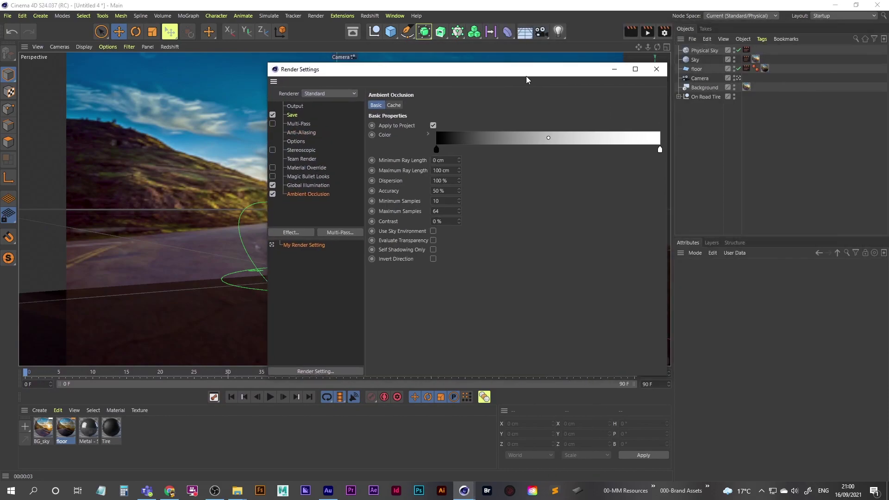
{"action": "left_click", "coordinate": [659, 65]}
Render to Picture Viewer and display the newest history entry.
{"action": "left_click", "coordinate": [649, 32]}
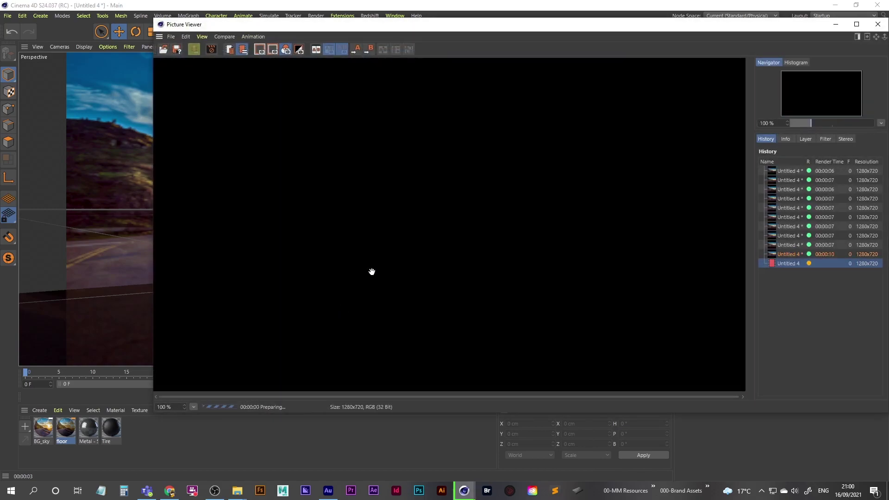
{"action": "left_click_drag", "start_coordinate": [539, 28], "coordinate": [395, 49]}
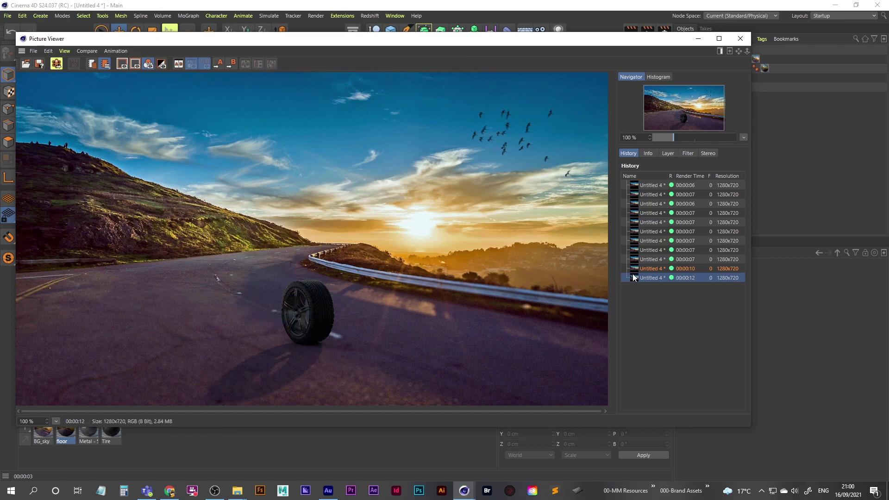
{"action": "left_click", "coordinate": [649, 272]}
Replace the 'tire' search in the Asset Browser with 'sink'.
{"action": "left_click_drag", "start_coordinate": [453, 39], "coordinate": [494, 38]}
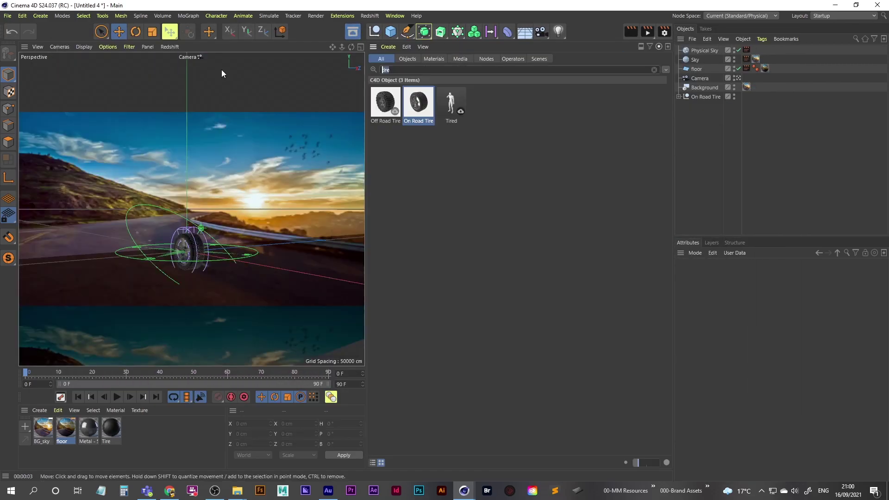
{"action": "key", "text": "BackSpace"}
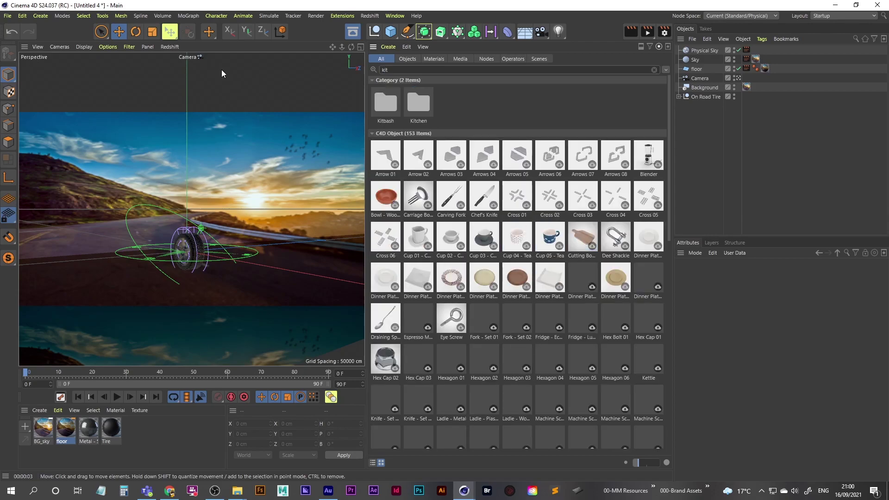
{"action": "type", "text": "sink"}
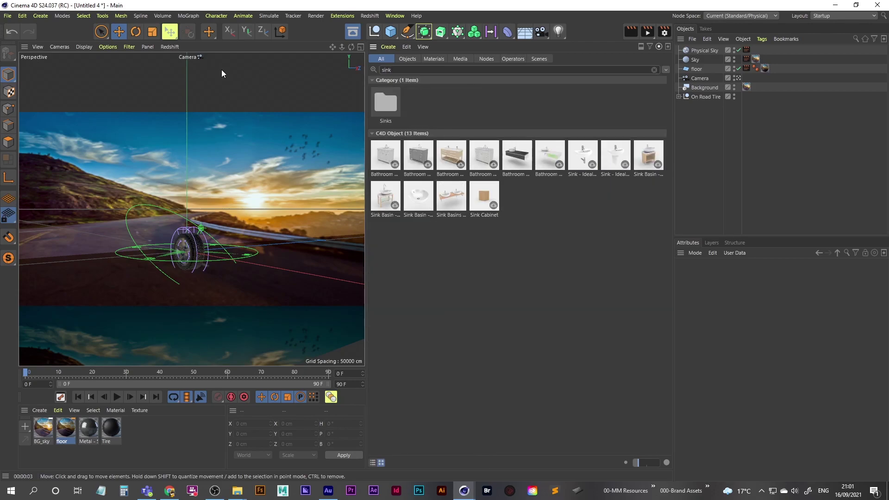
Add the Sink Basin - Ideal Standard - Venice asset and hide the On Road Tire.
{"action": "double_click", "coordinate": [419, 194]}
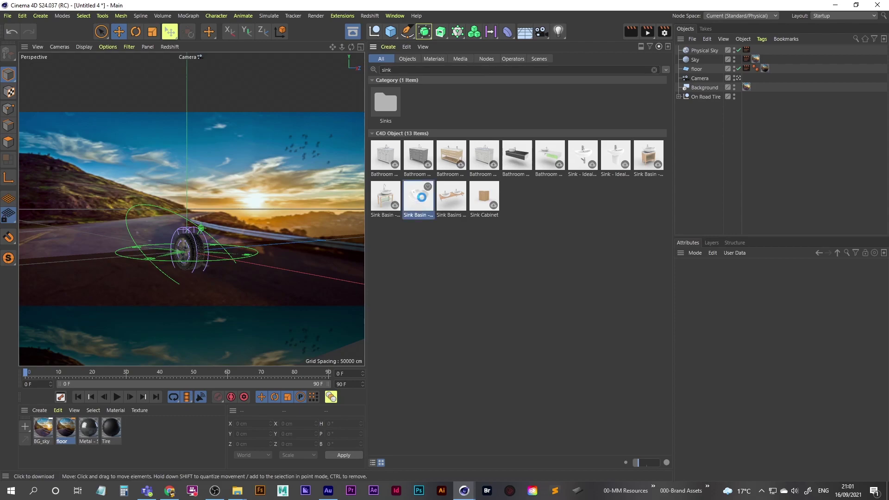
{"action": "left_click", "coordinate": [352, 31]}
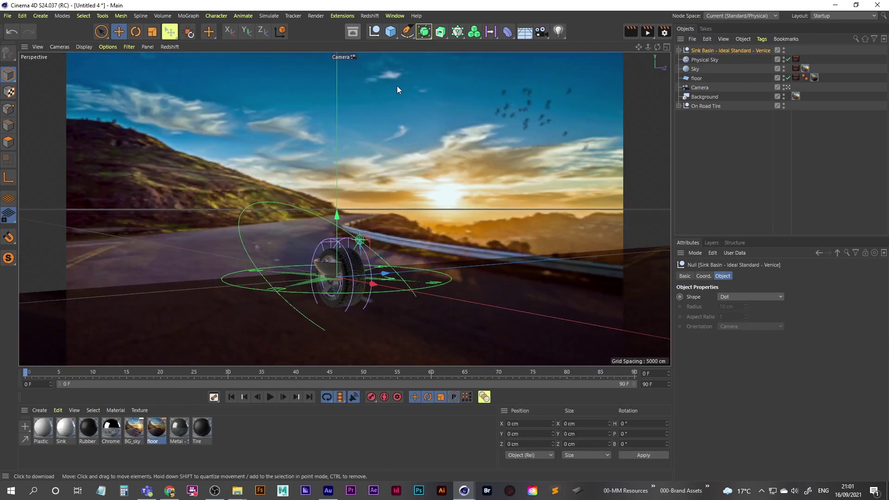
{"action": "left_click", "coordinate": [705, 106]}
{"action": "double_click", "coordinate": [783, 104]}
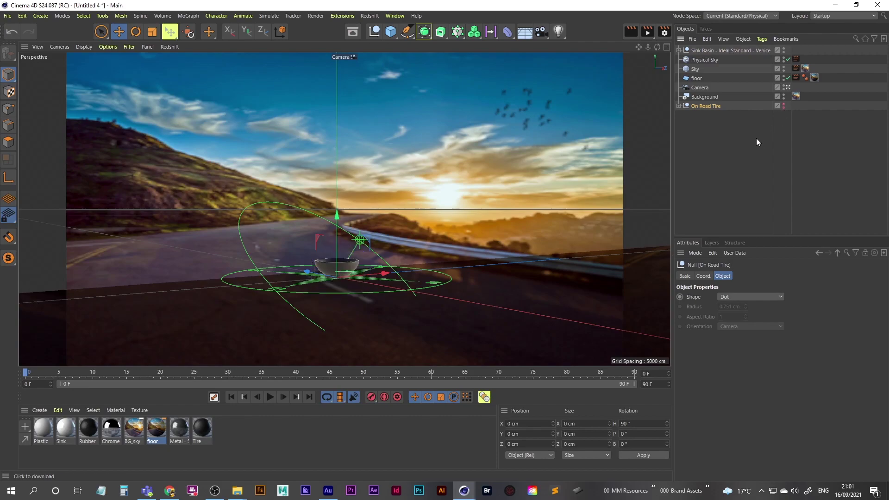
{"action": "left_click", "coordinate": [710, 50]}
Lower the sink onto the road in the Front view.
{"action": "middle_click", "coordinate": [332, 265]}
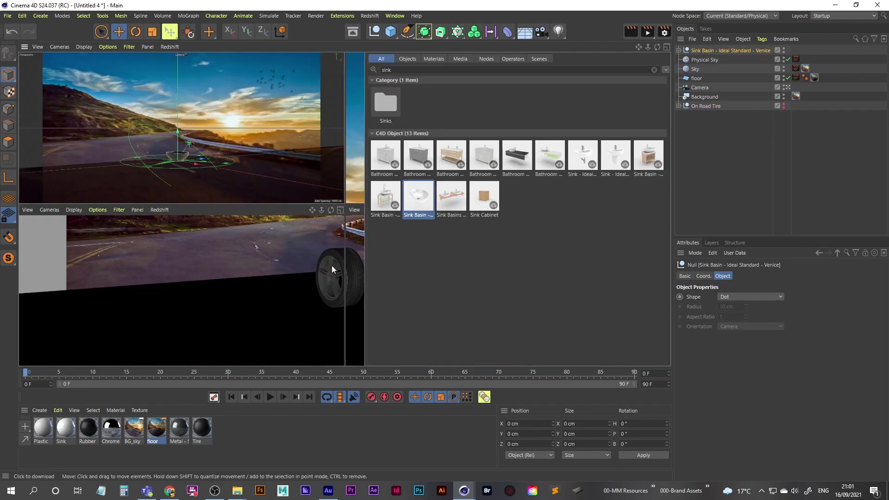
{"action": "middle_click", "coordinate": [495, 274]}
{"action": "scroll", "coordinate": [350, 182], "scroll_direction": "up", "scroll_amount": 10}
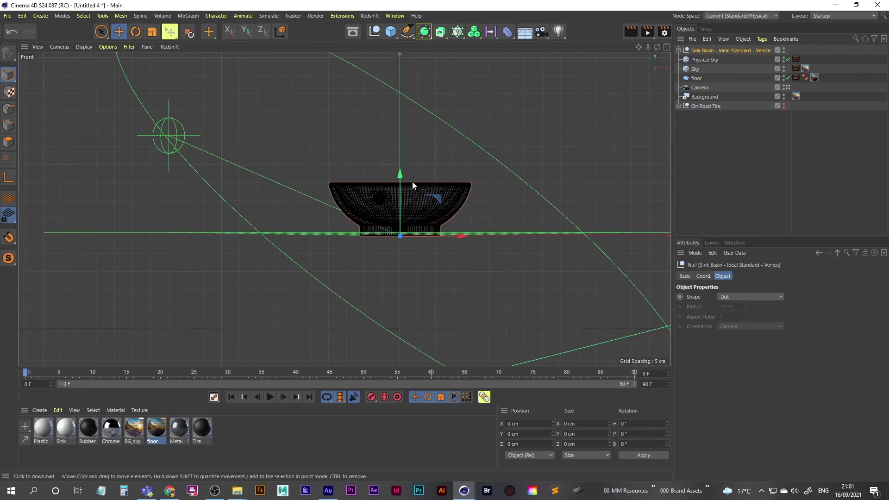
{"action": "left_click_drag", "start_coordinate": [400, 176], "coordinate": [418, 267]}
Scale the sink basin up in the perspective view.
{"action": "middle_click", "coordinate": [427, 269]}
{"action": "middle_click", "coordinate": [294, 154]}
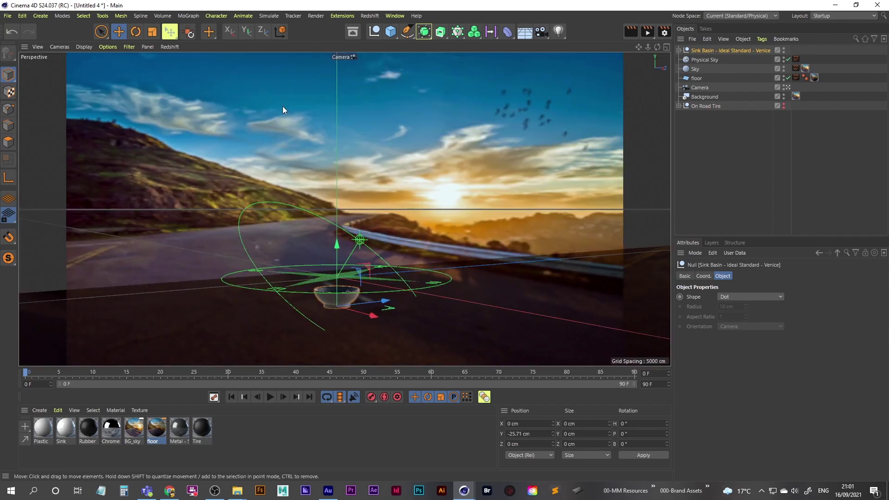
{"action": "left_click", "coordinate": [148, 33]}
{"action": "left_click_drag", "start_coordinate": [279, 158], "coordinate": [207, 221]}
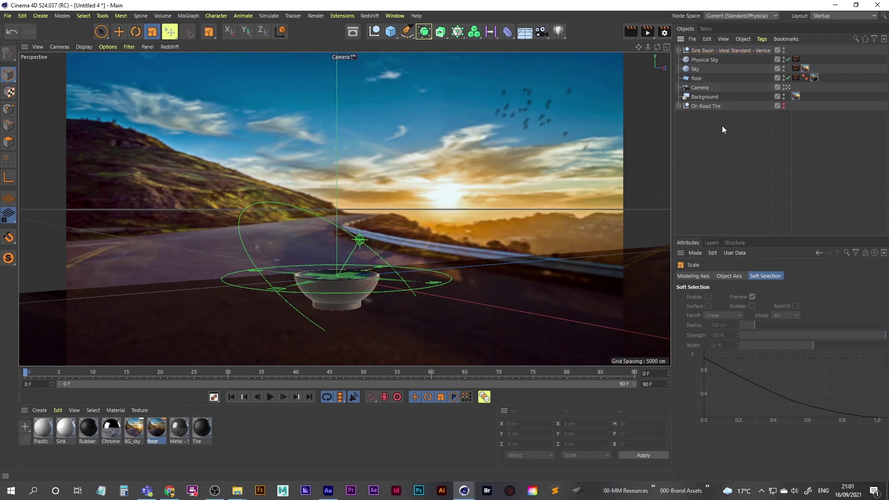
Render the road scene with the enlarged sink basin to the Picture Viewer.
{"action": "left_click", "coordinate": [648, 31]}
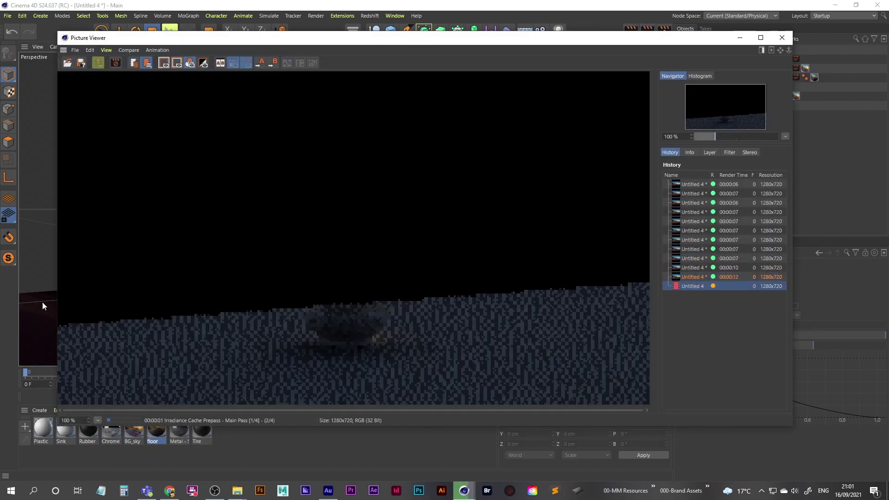